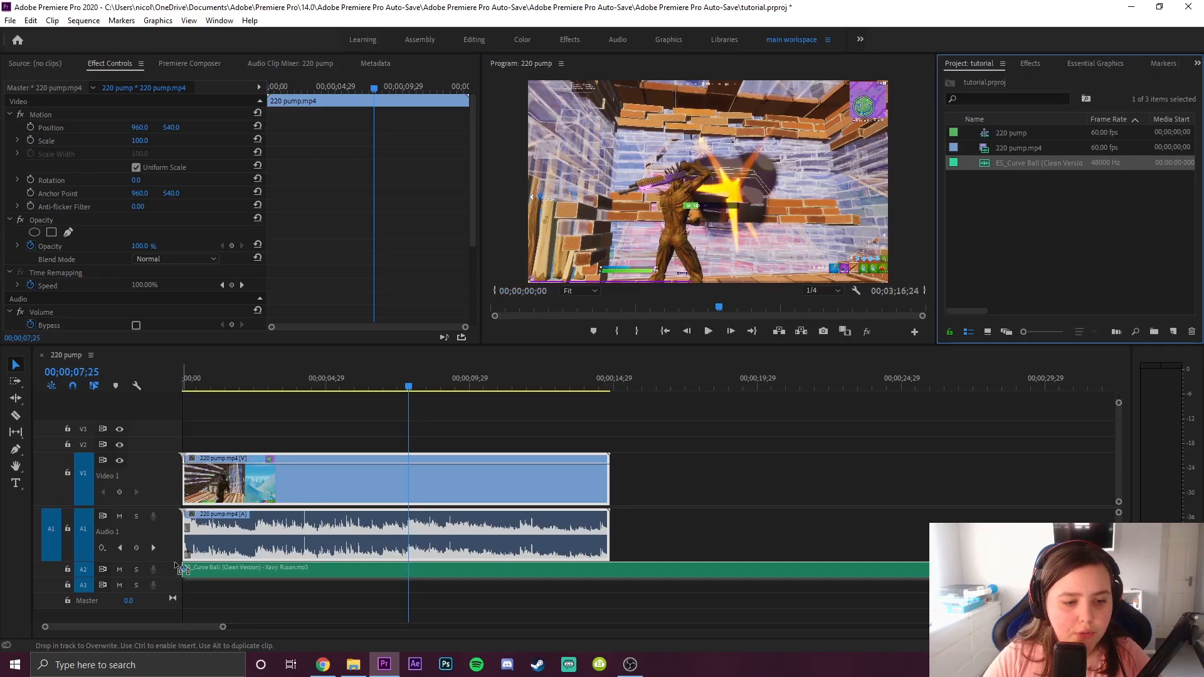
# Place the ES_Curve Ball music on audio track A2 from the sequence start and enlarge that track's waveform.
pyautogui.moveTo(182, 572); pyautogui.dragTo(177, 570)
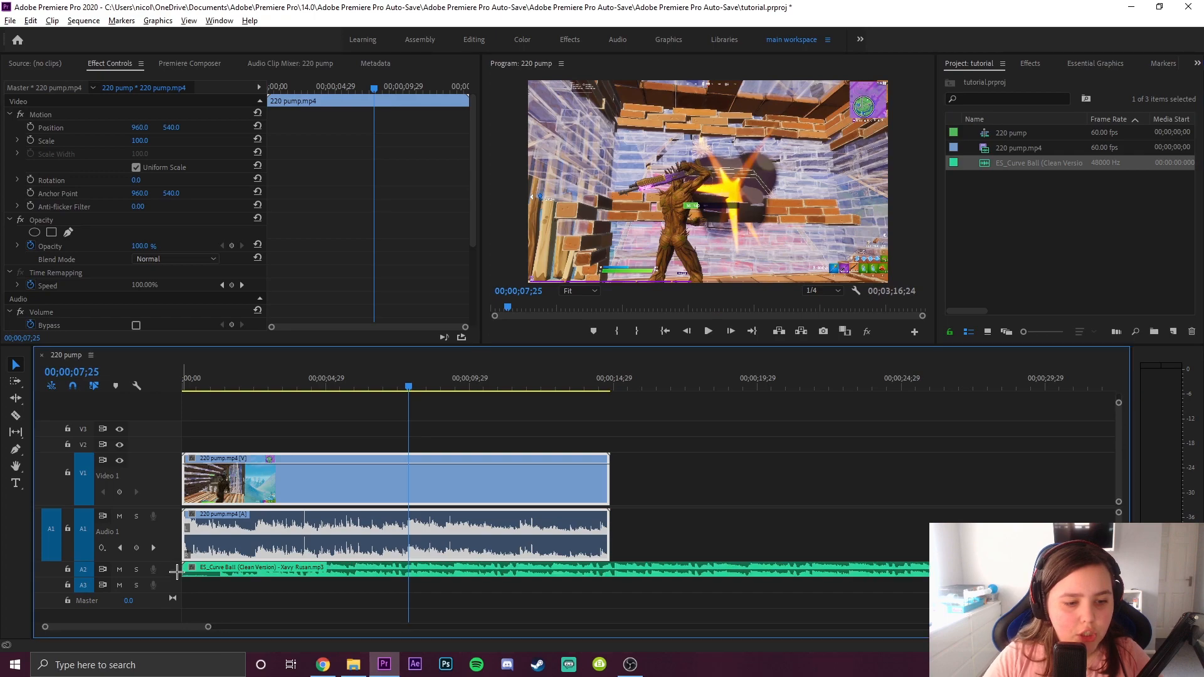
pyautogui.scroll(4, 176, 569)
pyautogui.scroll(-4, 170, 540)
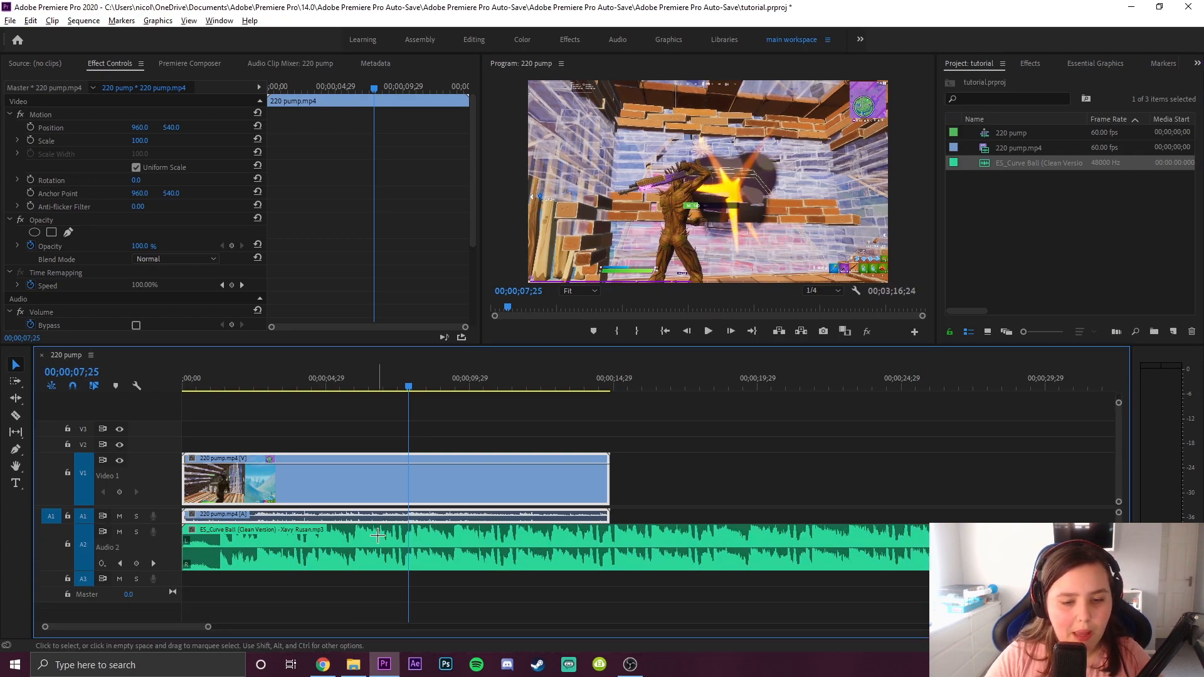
pyautogui.scroll(2, 377, 535)
pyautogui.scroll(-3, 301, 542)
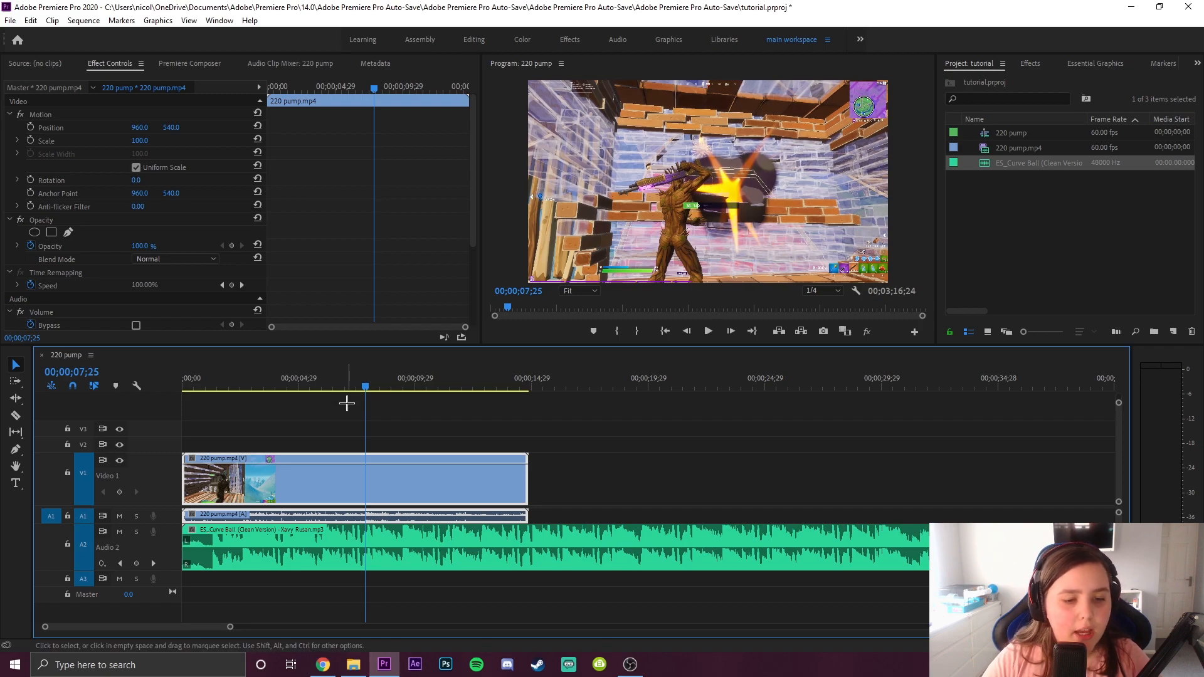
# Mute audio track A2 and step through the gameplay clip to find the pump shot around 00;00;09;04.
pyautogui.scroll(3, 401, 452)
pyautogui.moveTo(340, 385); pyautogui.dragTo(385, 381)
pyautogui.press('Right')
pyautogui.press('Right')
pyautogui.press('Right')
pyautogui.press('Right')
pyautogui.press('Right')
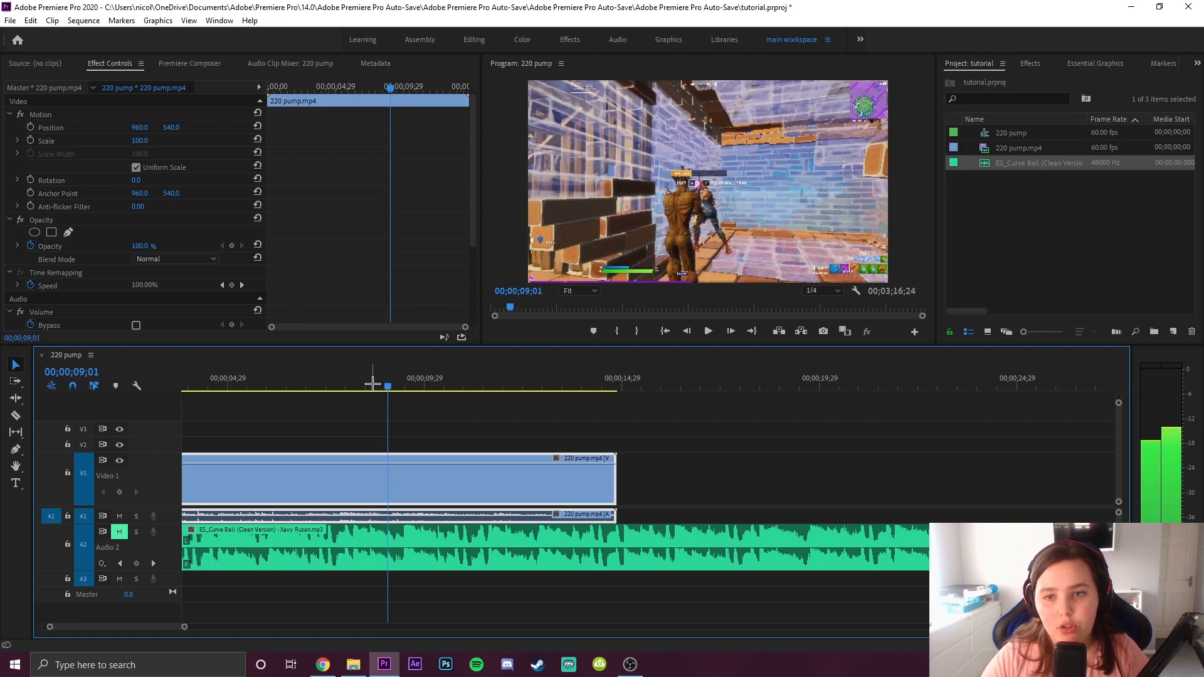
pyautogui.press('Right')
pyautogui.press('Right')
pyautogui.press('Left')
pyautogui.press('Right')
pyautogui.press('Left')
pyautogui.press('Right')
pyautogui.press('Left')
pyautogui.press('Right')
pyautogui.press('Left')
# Set the preview playback resolution to Full and mark the exact frame where the pump fires on the gameplay clip.
pyautogui.click(823, 291)
pyautogui.click(815, 303)
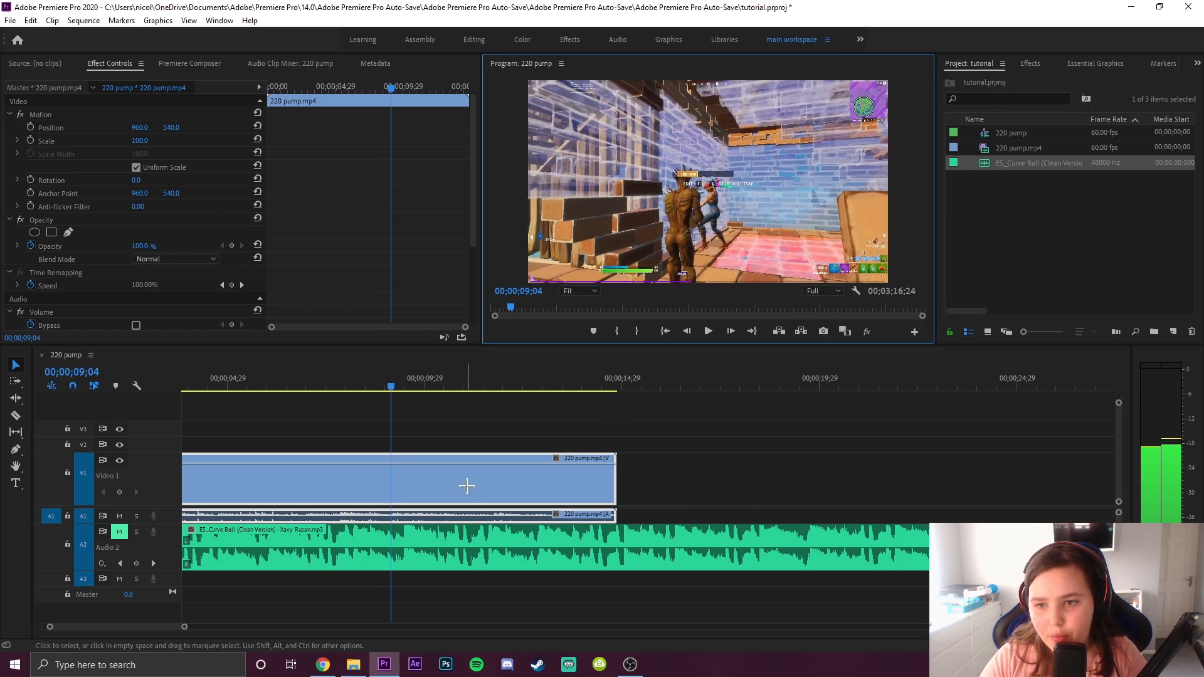
pyautogui.press('Right')
pyautogui.press('Left')
pyautogui.press('Right')
pyautogui.press('Left')
pyautogui.press('Right')
pyautogui.press('Left')
pyautogui.press('Right')
pyautogui.press('Left')
pyautogui.press('Right')
pyautogui.press('Left')
pyautogui.press('Right')
pyautogui.press('Left')
pyautogui.press('Right')
pyautogui.press('Left')
pyautogui.press('Right')
# Mark the music beat at 00;00;06;01, unmute the music, and shift the gameplay clip so its shot marker aligns with the beat.
pyautogui.moveTo(370, 475); pyautogui.dragTo(808, 445)
pyautogui.moveTo(549, 444); pyautogui.dragTo(547, 479)
pyautogui.moveTo(496, 502); pyautogui.dragTo(293, 489)
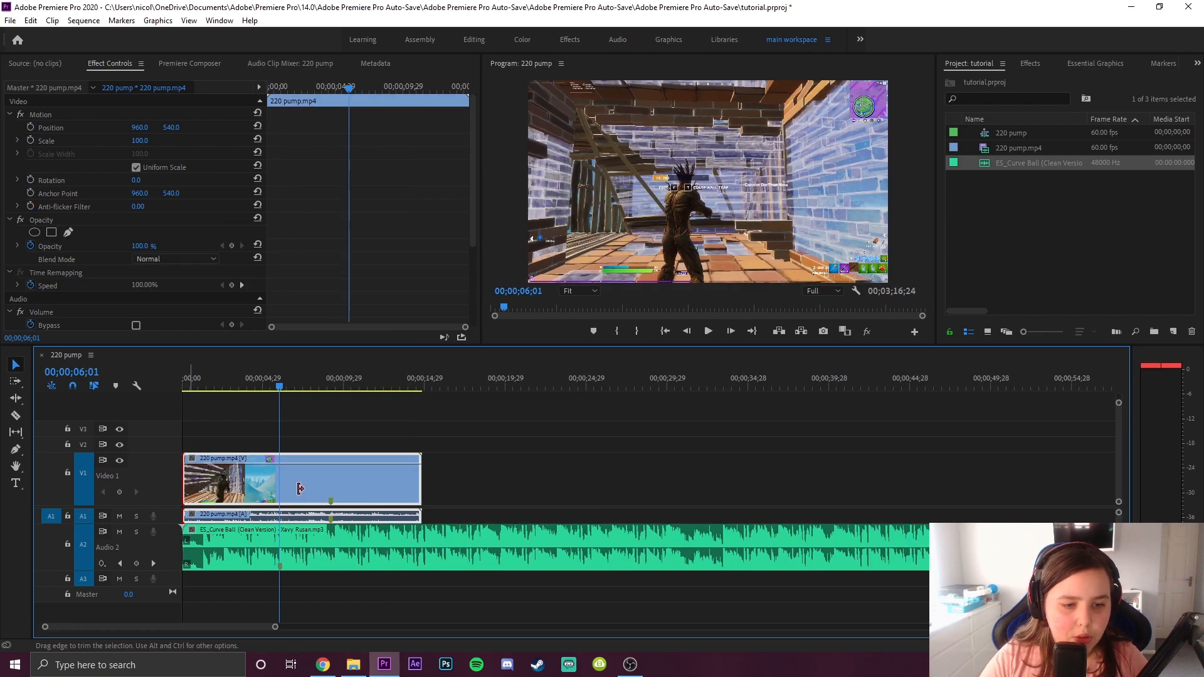
pyautogui.moveTo(371, 493); pyautogui.dragTo(313, 500)
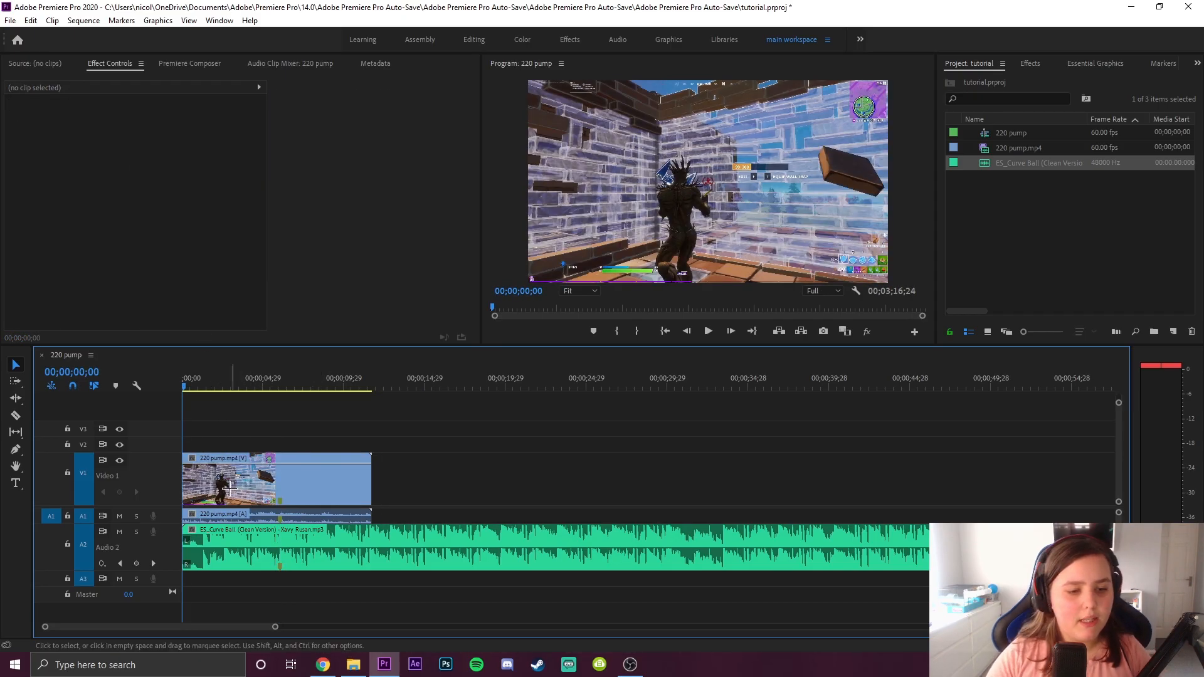
# Split the gameplay clip at 00;00;06;00, one frame before the aligned shot and beat markers.
pyautogui.click(218, 487)
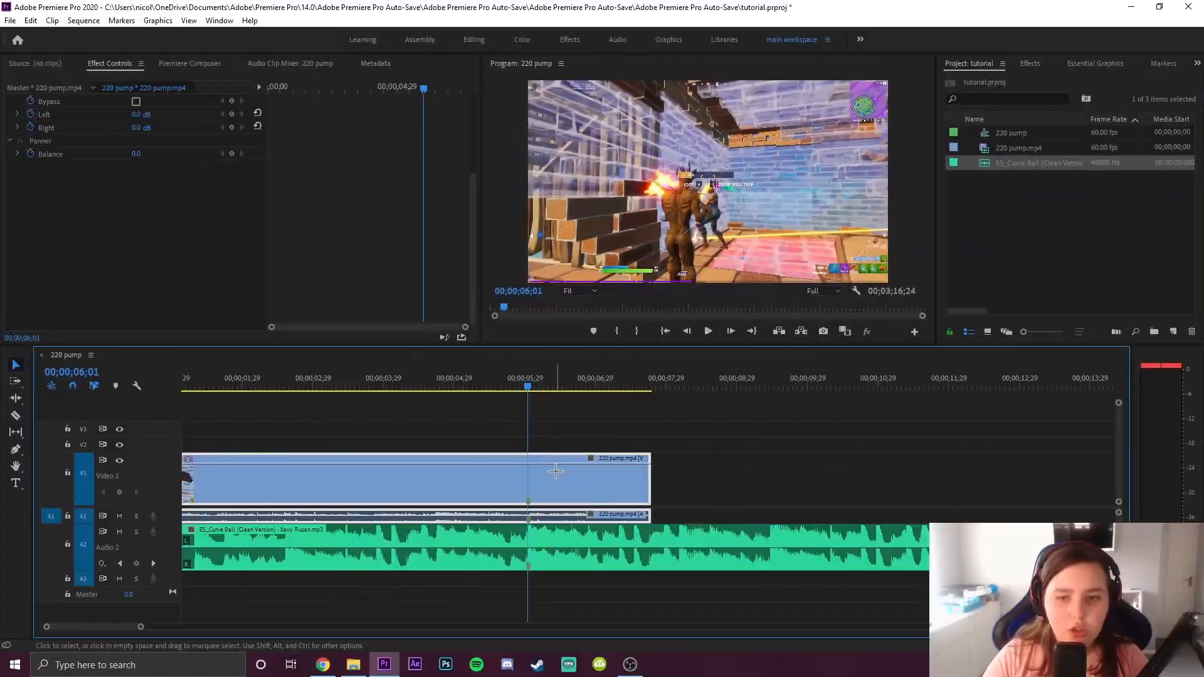
pyautogui.click(510, 372)
pyautogui.press('space')
pyautogui.moveTo(521, 381); pyautogui.dragTo(528, 385)
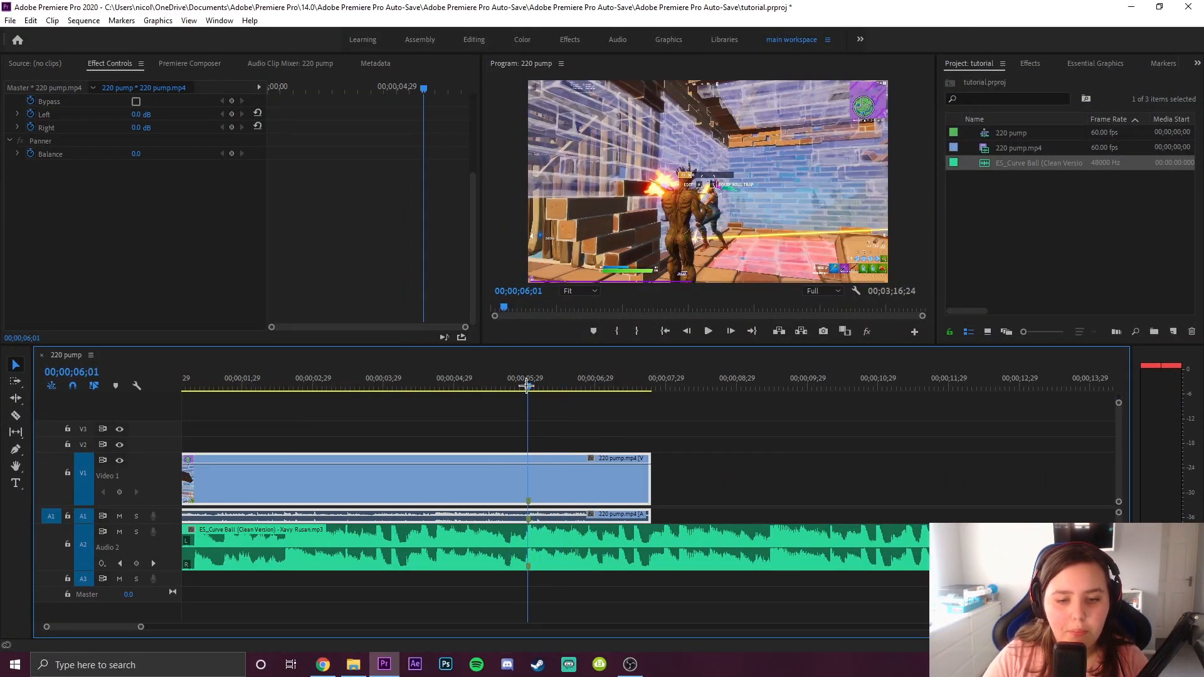
pyautogui.press('Left')
pyautogui.press('Right')
pyautogui.press('Left')
pyautogui.press('Right')
pyautogui.press('Left')
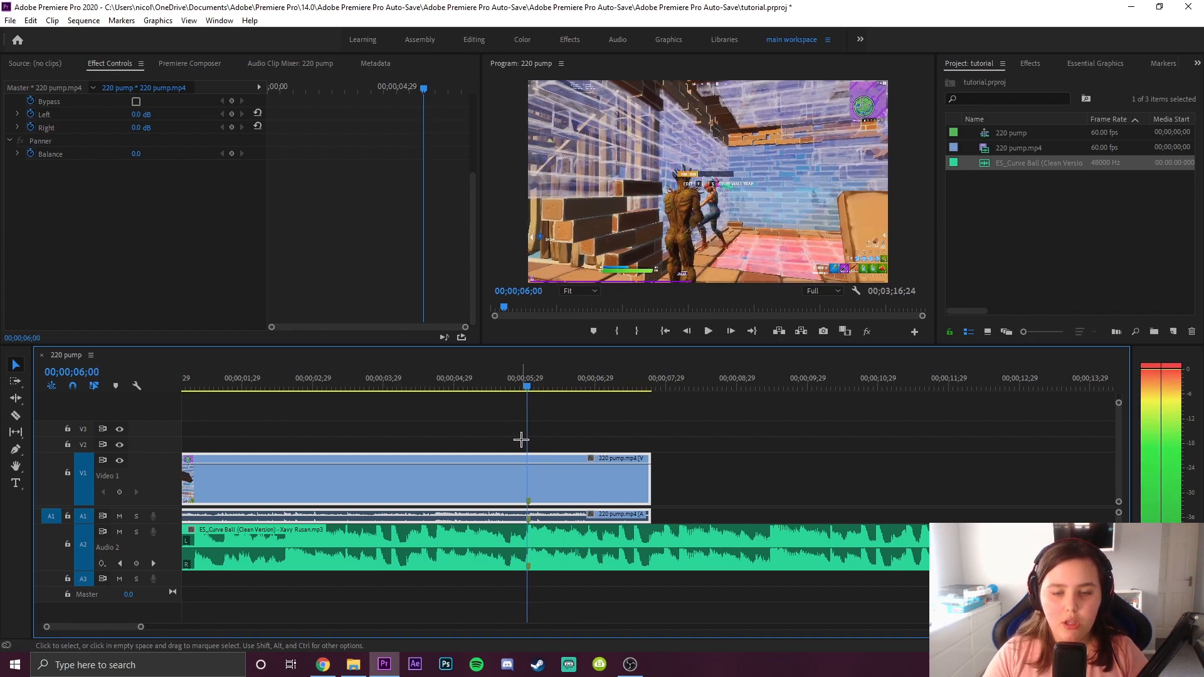
pyautogui.scroll(5, 522, 440)
pyautogui.hotkey('ctrl', 'k')
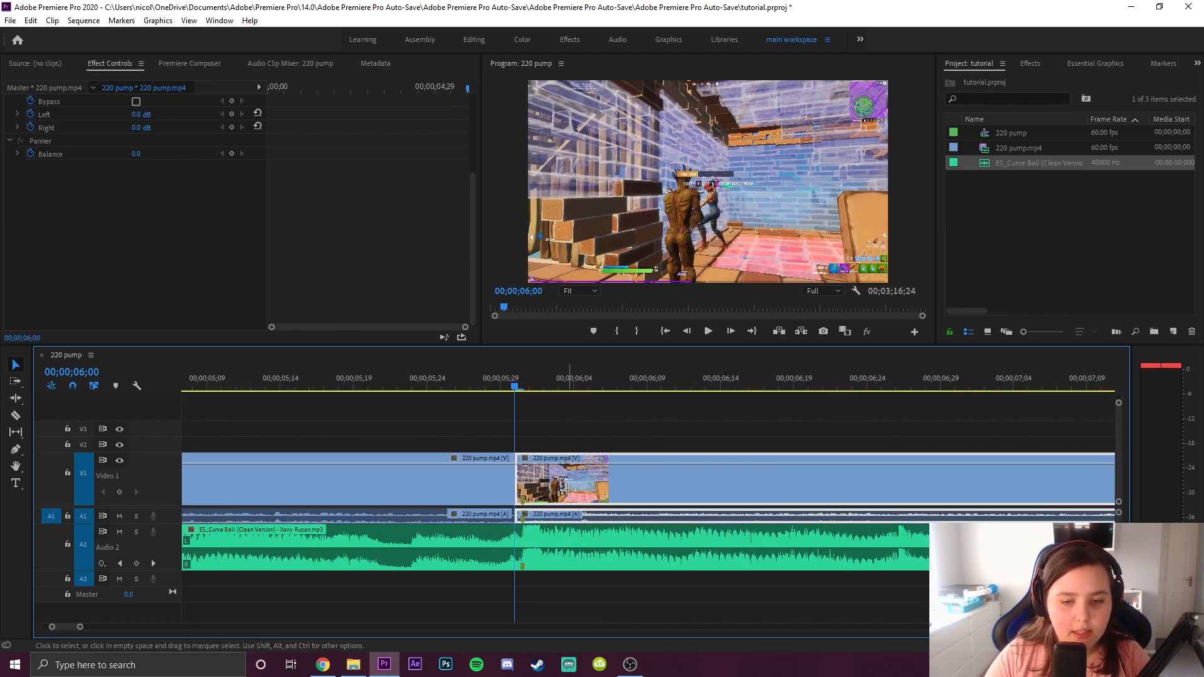
# Search the effects for "bcc vel" and apply BCC Velocity Remap to the second part of the split clip.
pyautogui.click(1025, 63)
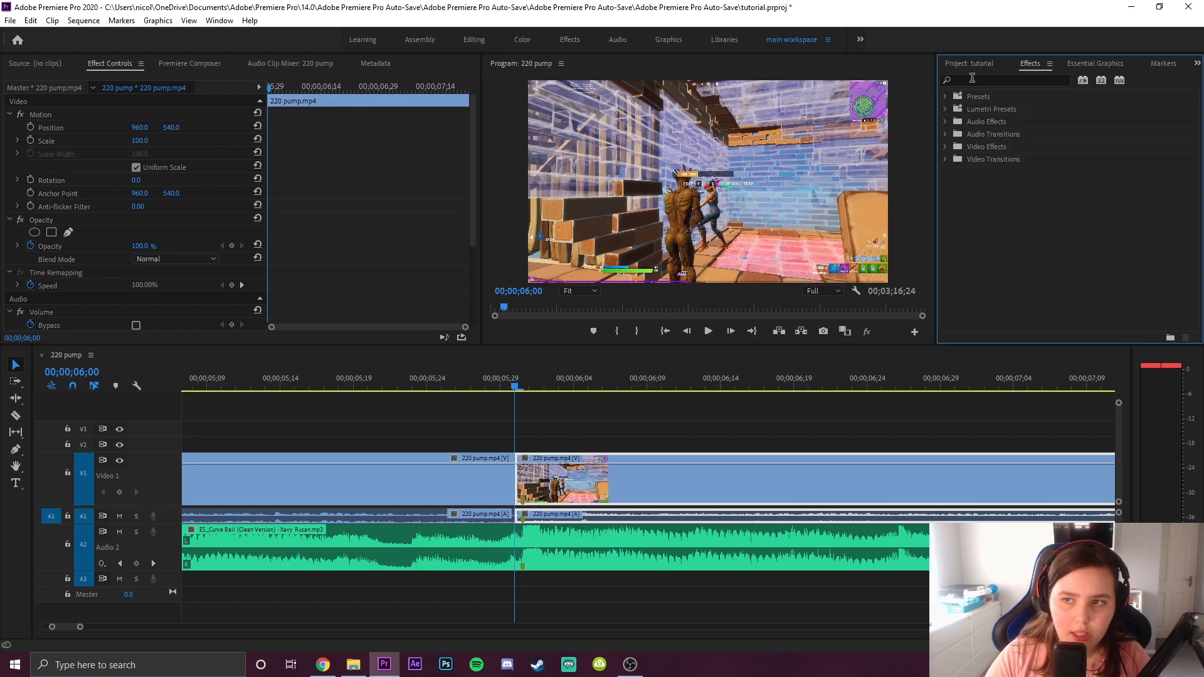
pyautogui.click(973, 78)
pyautogui.write('bcc le')
pyautogui.press('BackSpace')
pyautogui.press('BackSpace')
pyautogui.write('vel')
pyautogui.moveTo(1012, 247); pyautogui.dragTo(565, 480)
pyautogui.scroll(-5, 382, 248)
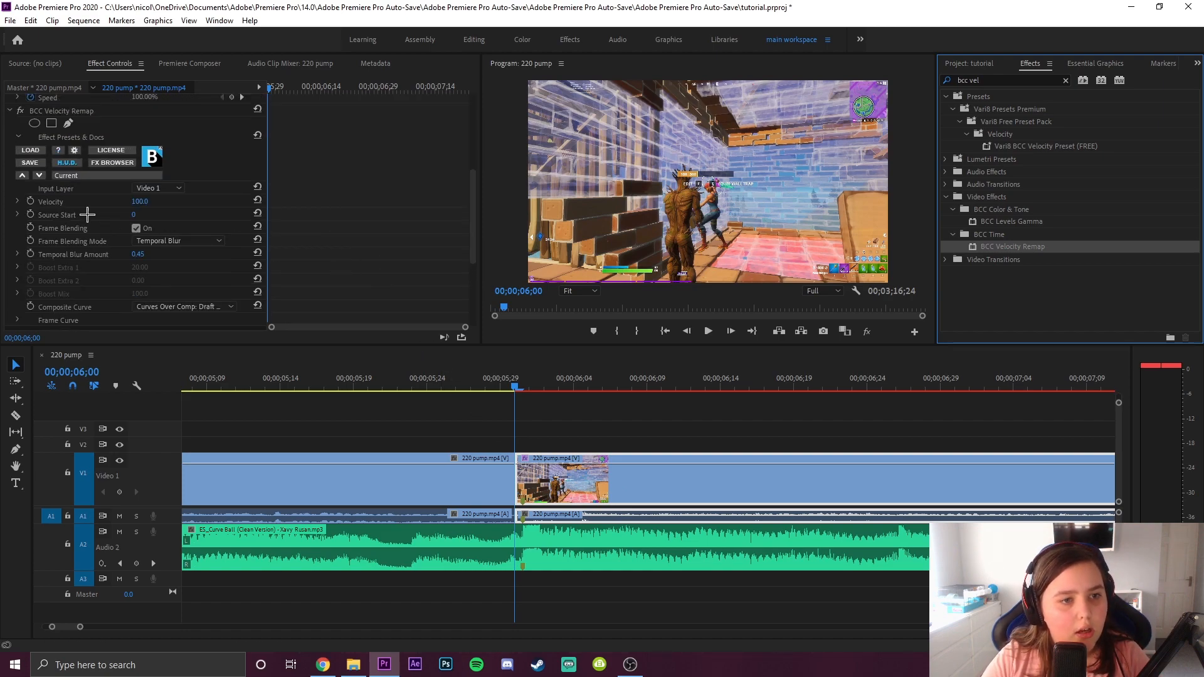
# Turn off Frame Blending and set Composite Curve to Off in the BCC Velocity Remap effect.
pyautogui.click(33, 199)
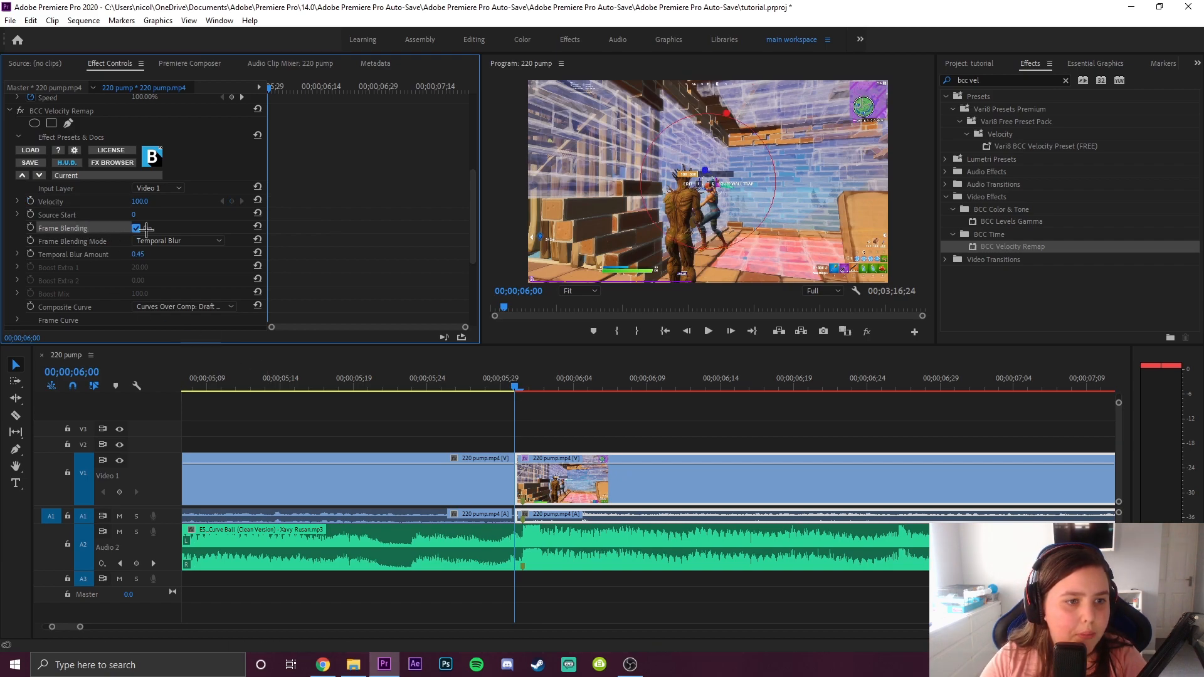
pyautogui.click(135, 228)
pyautogui.click(154, 307)
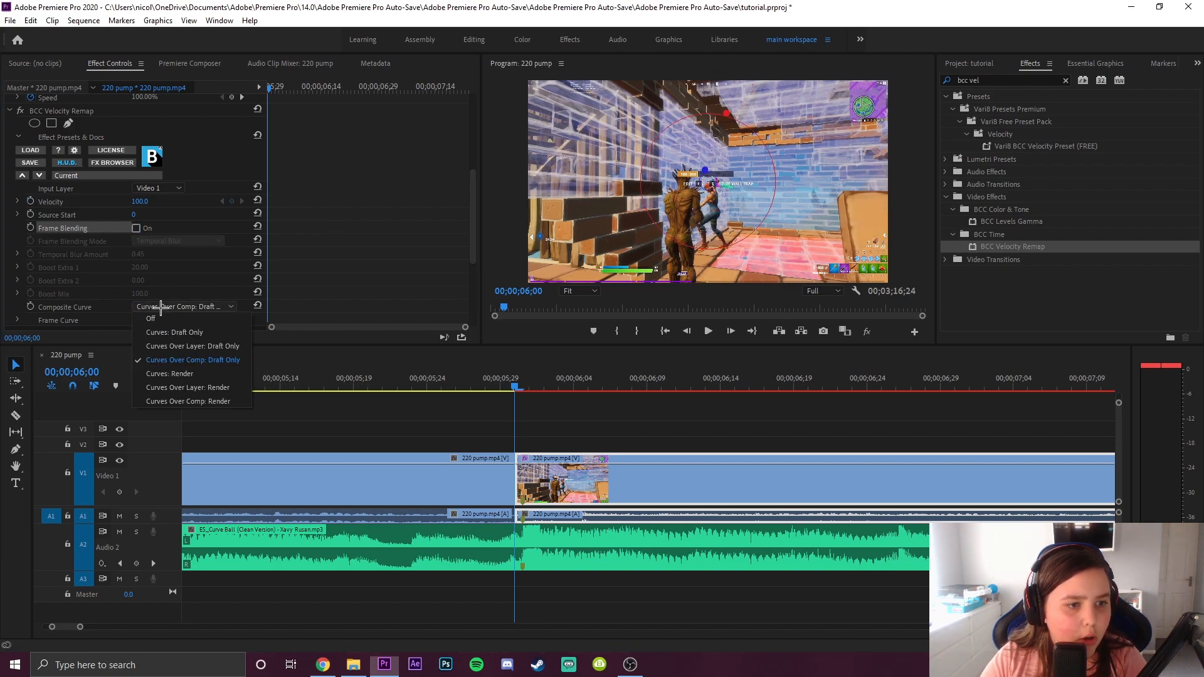
pyautogui.click(169, 320)
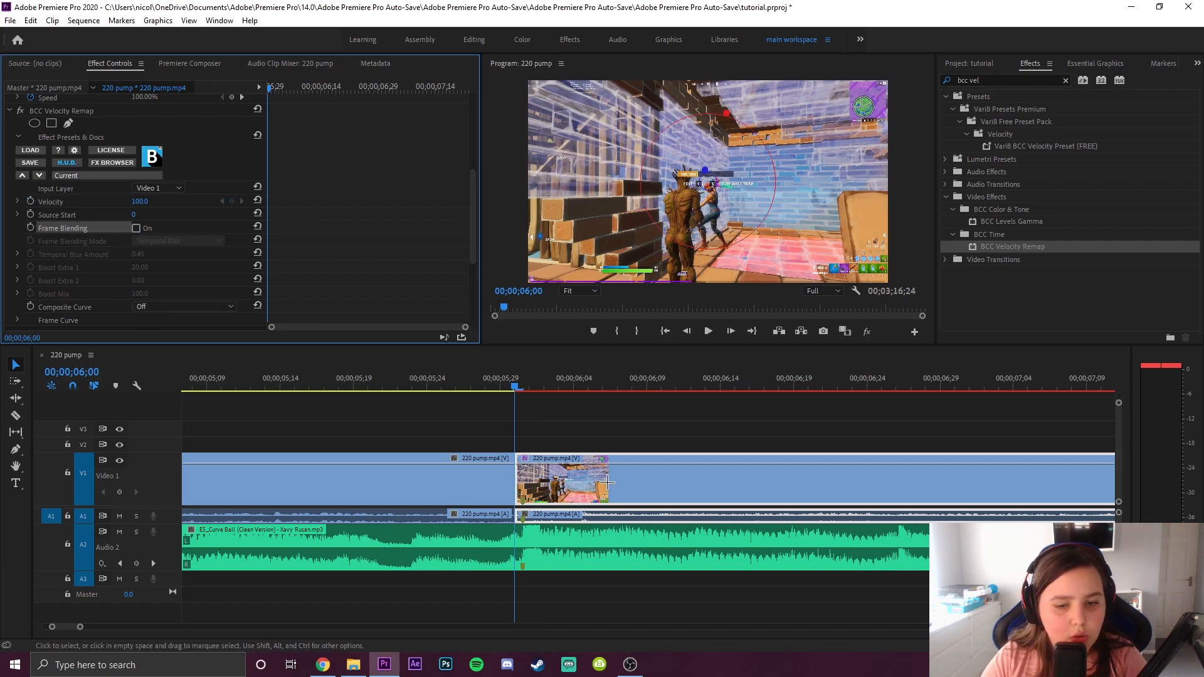
# Keyframe Velocity at 100 on 00;00;06;00 and raise it to 300 at 00;00;06;01.
pyautogui.click(37, 199)
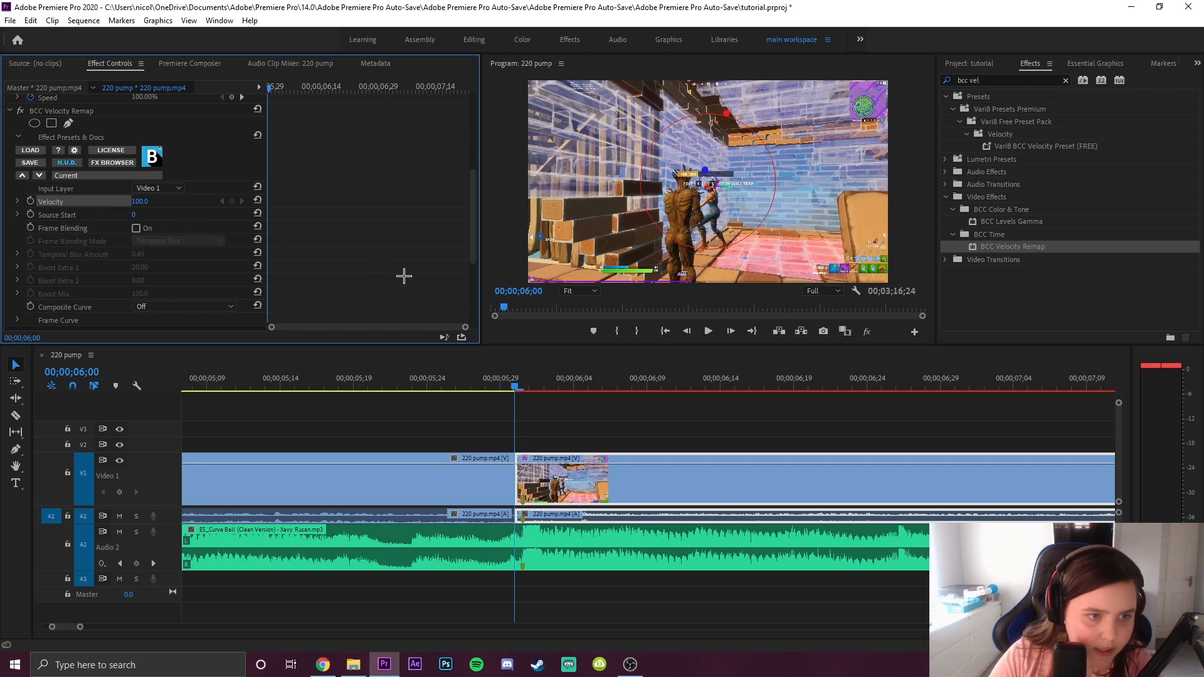
pyautogui.press('Right')
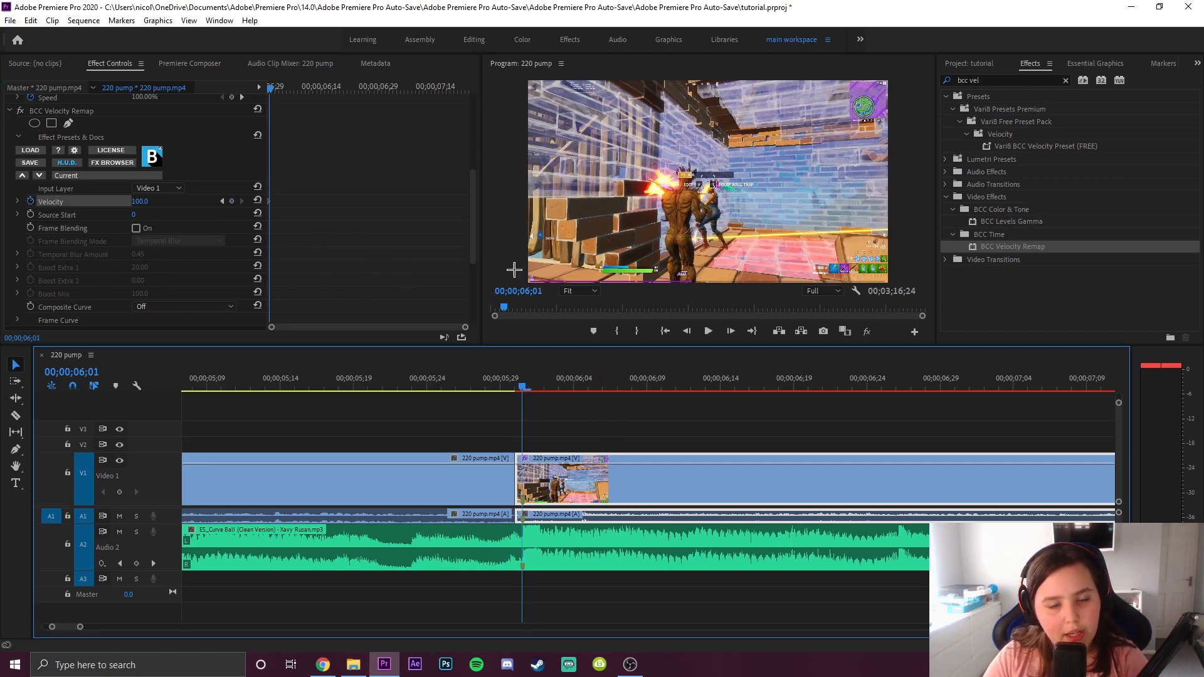
pyautogui.click(149, 199)
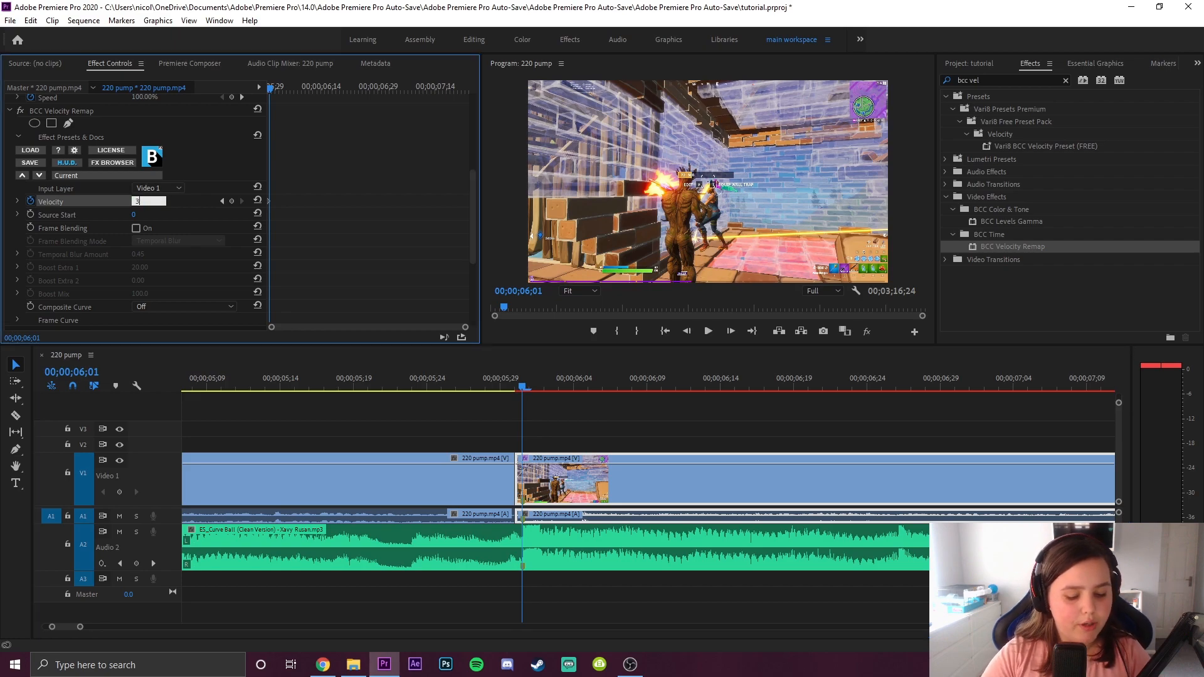
pyautogui.click(558, 496)
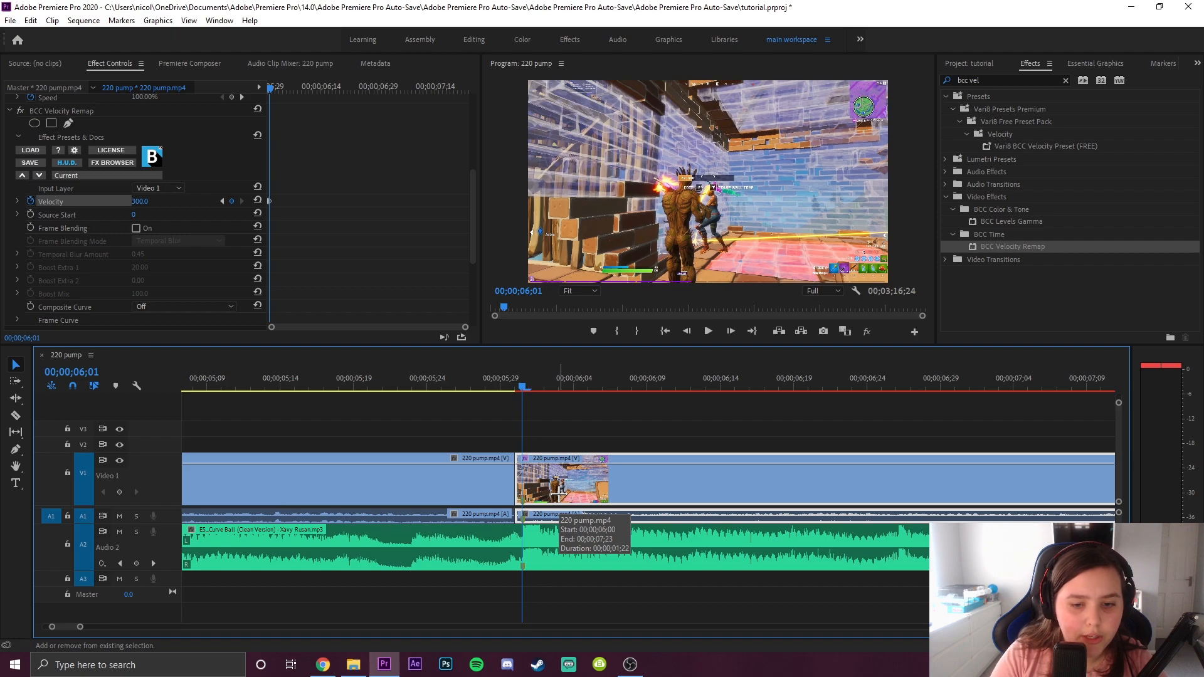
# Add Velocity keyframes of 300 at 00;00;06;03 and 50 at 00;00;06;04.
pyautogui.hotkey('shift', 'Right')
pyautogui.click(147, 201)
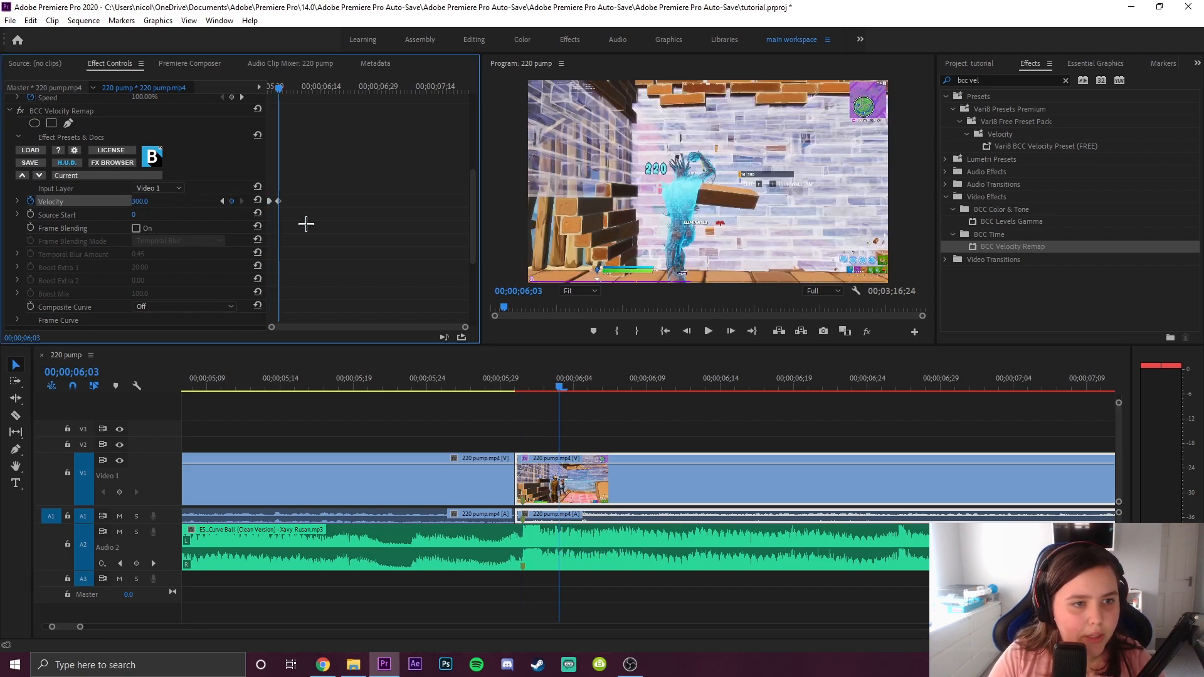
pyautogui.click(585, 465)
pyautogui.press('Right')
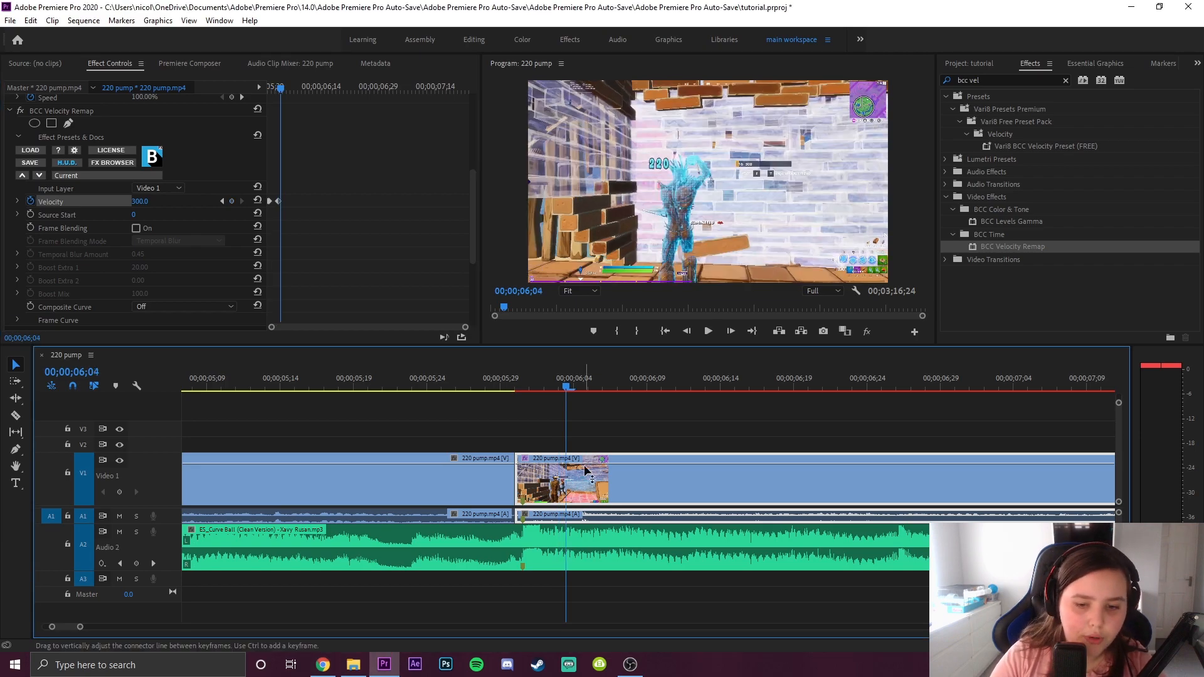
pyautogui.click(147, 201)
pyautogui.write('5;20')
pyautogui.press('Return')
# Add a Velocity keyframe of 50 at 00;00;07;09 and one of 100 at the clip's end.
pyautogui.scroll(-4, 476, 521)
pyautogui.click(427, 375)
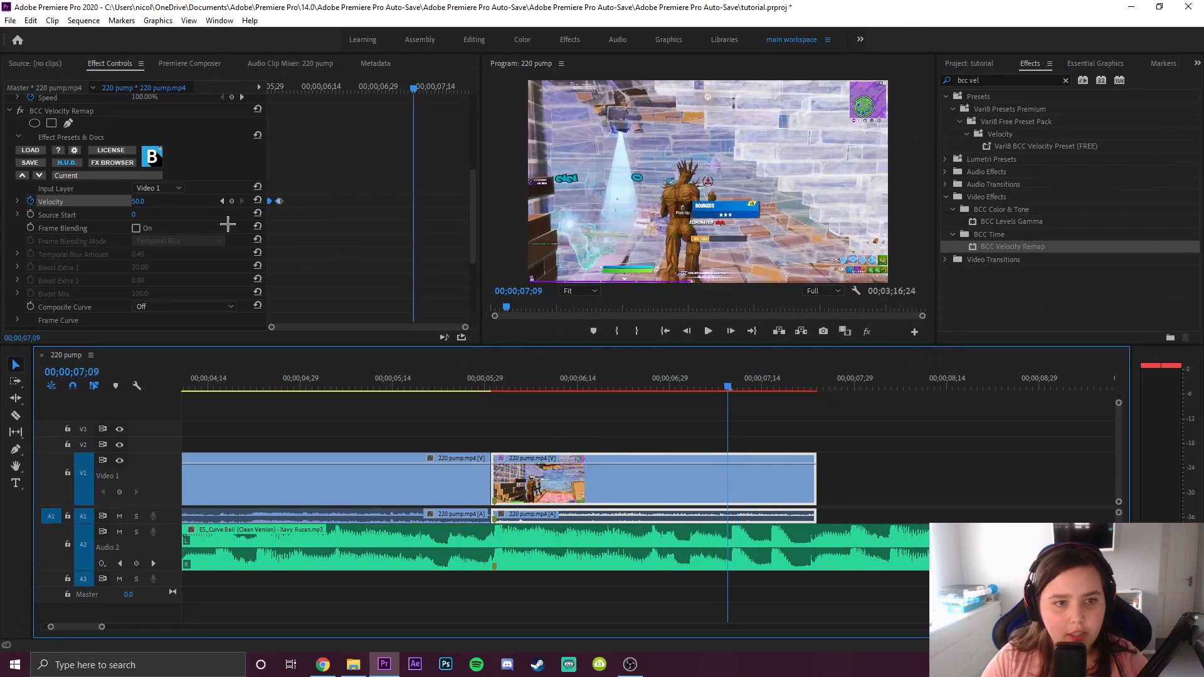
pyautogui.click(231, 201)
pyautogui.moveTo(414, 90); pyautogui.dragTo(466, 103)
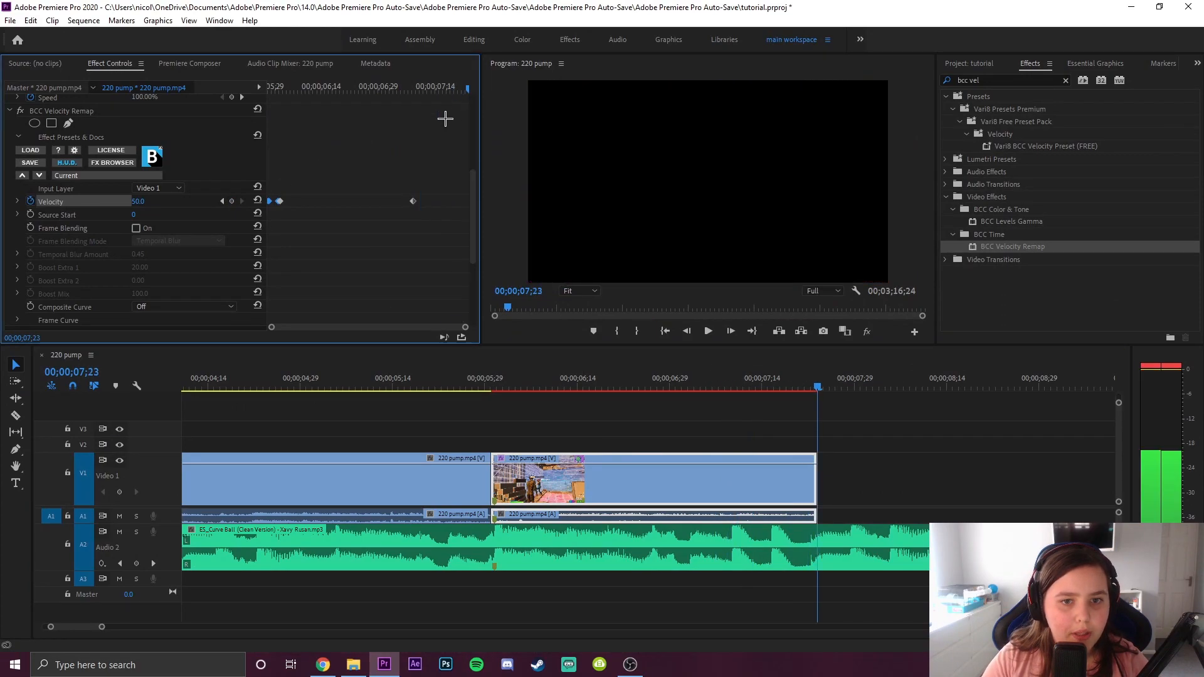
pyautogui.click(138, 201)
pyautogui.write('300')
pyautogui.press('Return')
# Play back the speed ramp and move the Velocity keyframe at 00;00;07;09 slightly earlier.
pyautogui.click(644, 384)
pyautogui.click(494, 379)
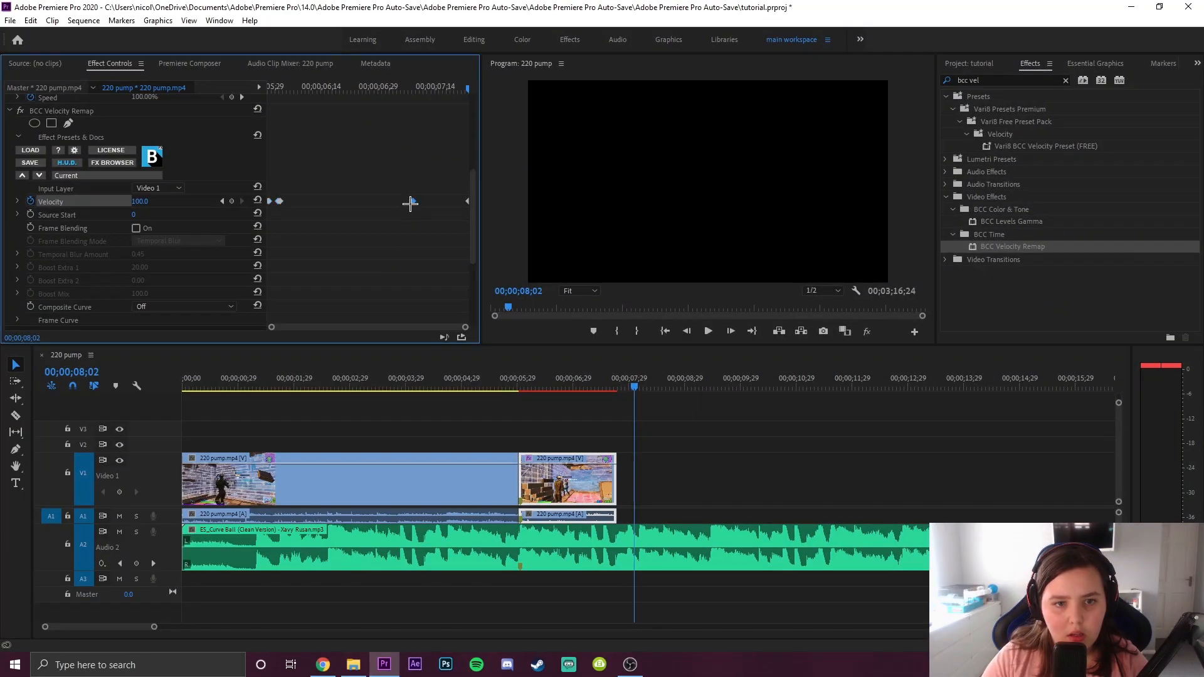
pyautogui.moveTo(410, 204); pyautogui.dragTo(381, 203)
pyautogui.click(519, 369)
pyautogui.press('space')
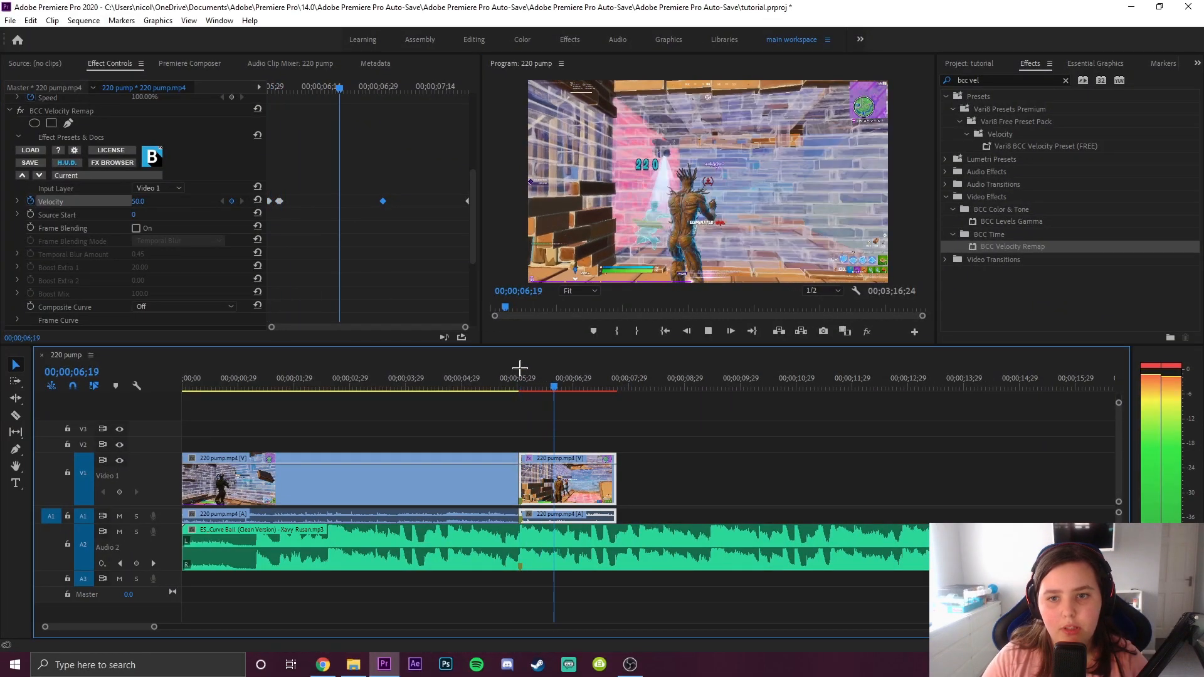
pyautogui.click(520, 368)
pyautogui.press('space')
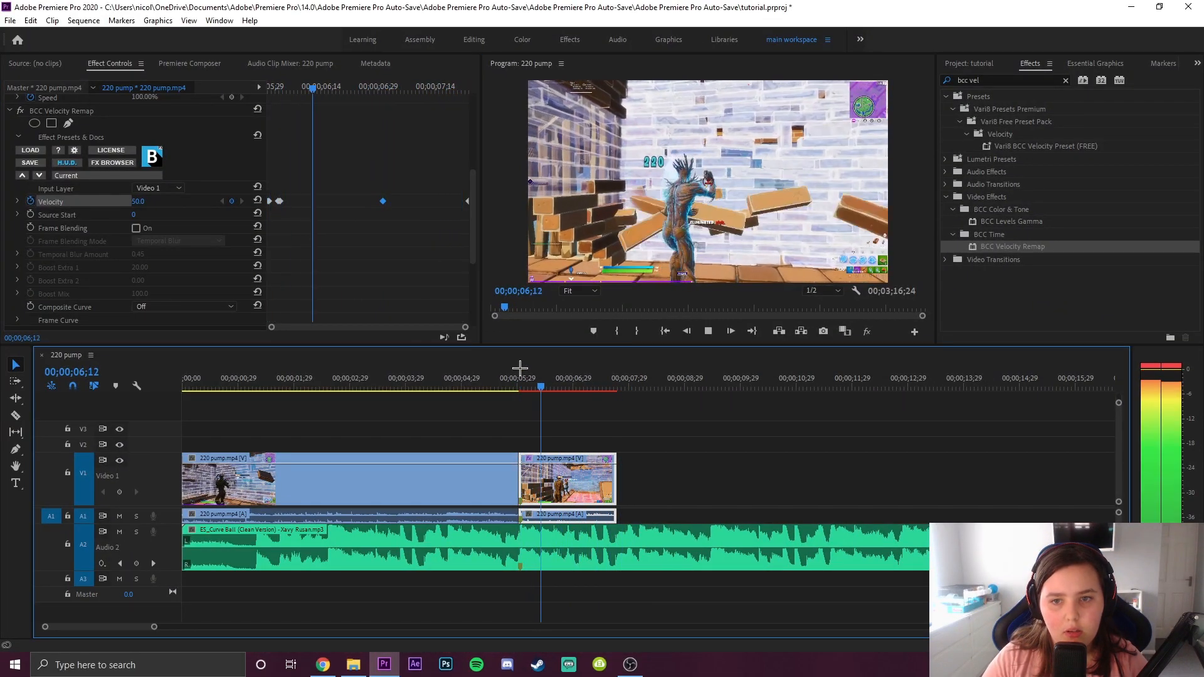
pyautogui.click(516, 381)
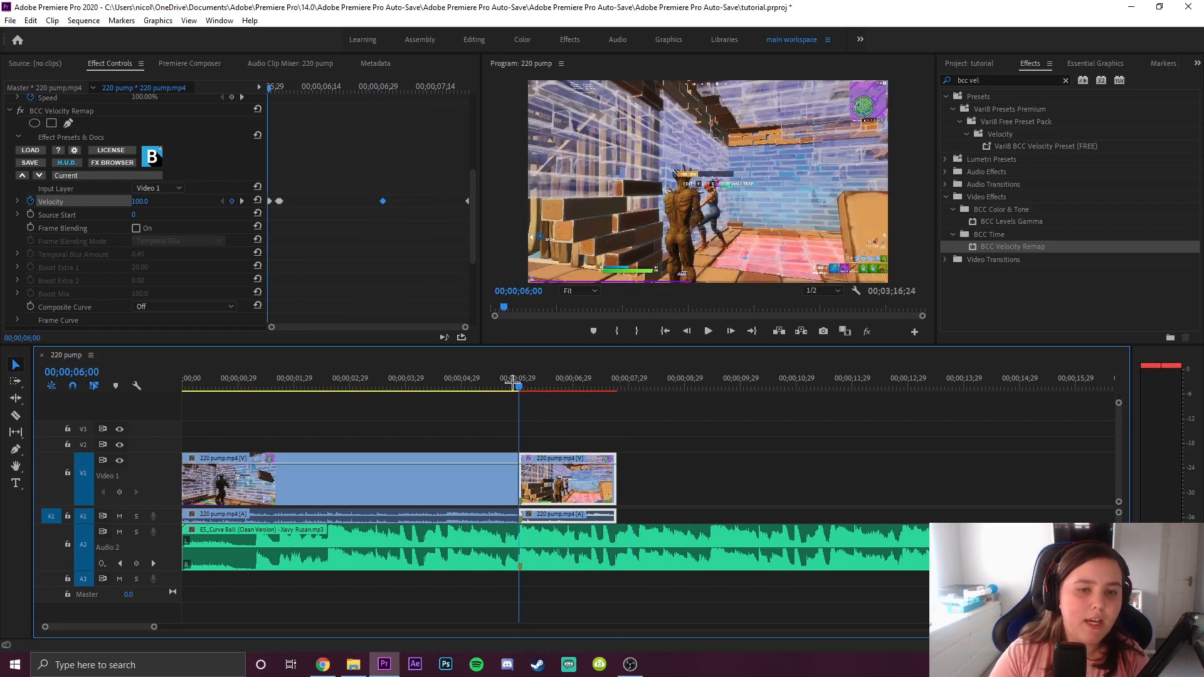
pyautogui.moveTo(383, 201); pyautogui.dragTo(403, 202)
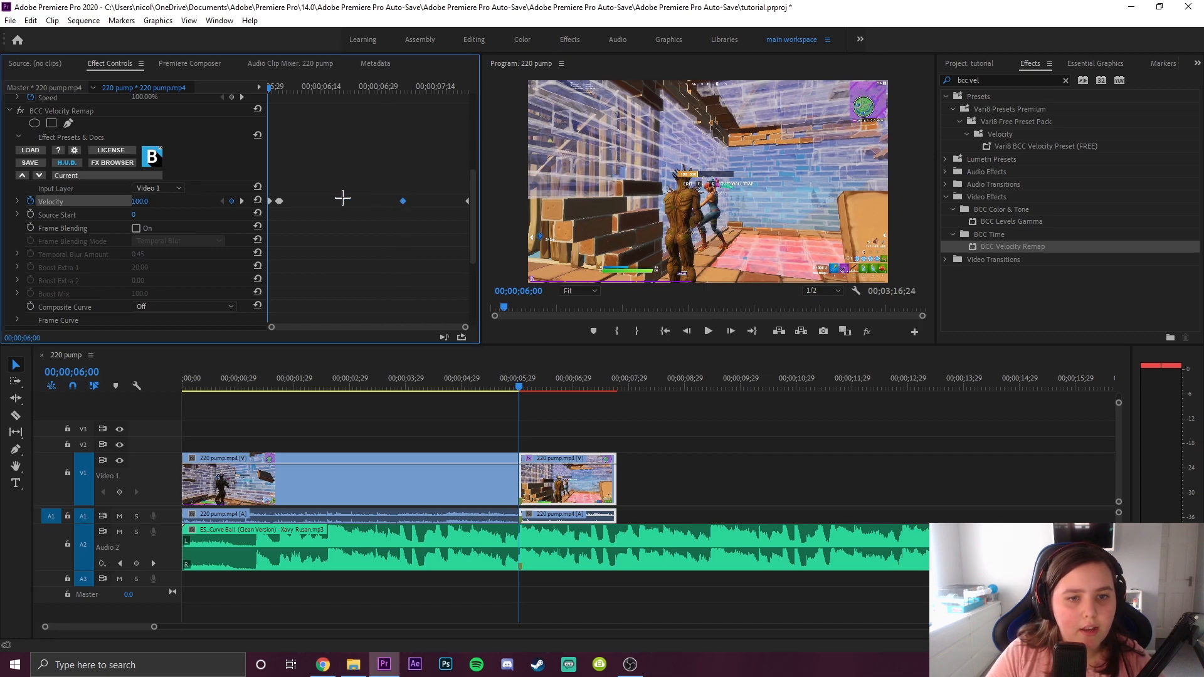
pyautogui.scroll(2, 92, 192)
pyautogui.rightClick(58, 158)
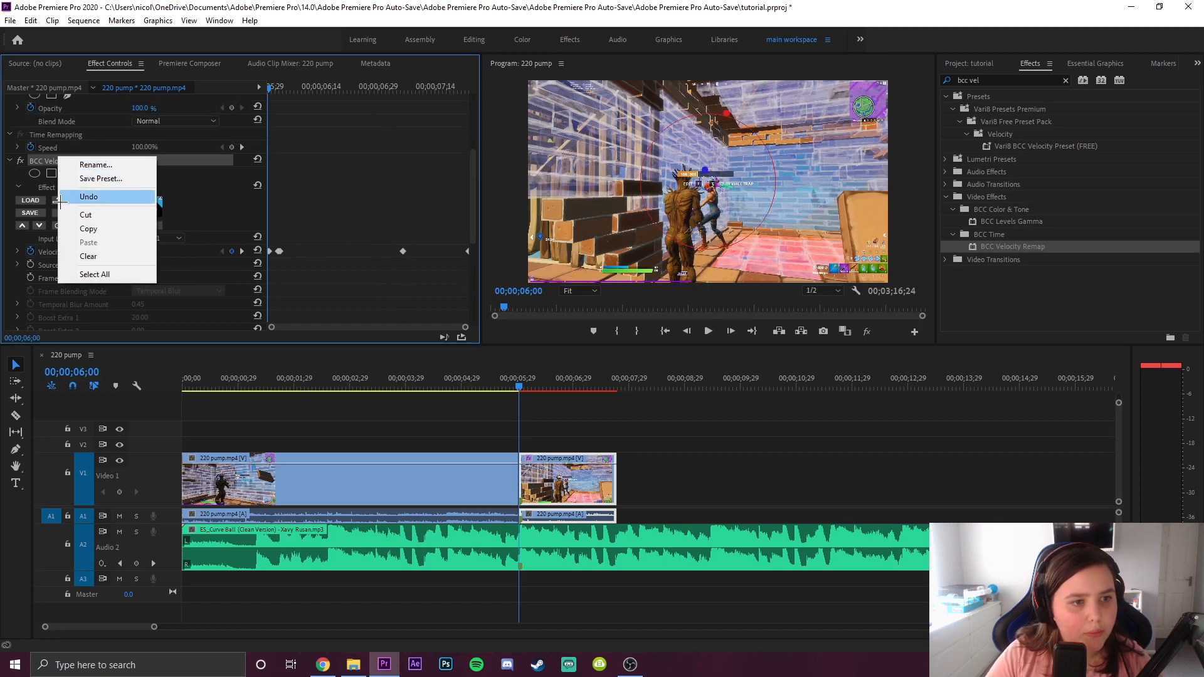
pyautogui.click(79, 177)
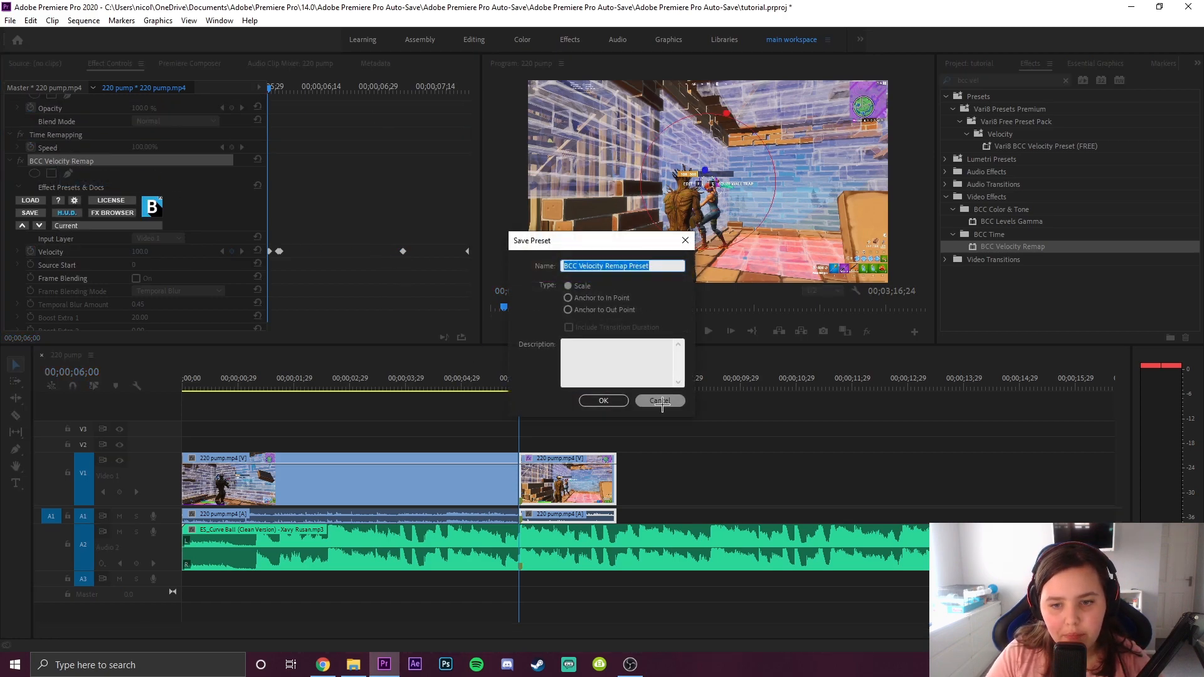
pyautogui.click(665, 397)
# Find the S_Shake video effect and apply it to the second 220 pump clip.
pyautogui.click(242, 250)
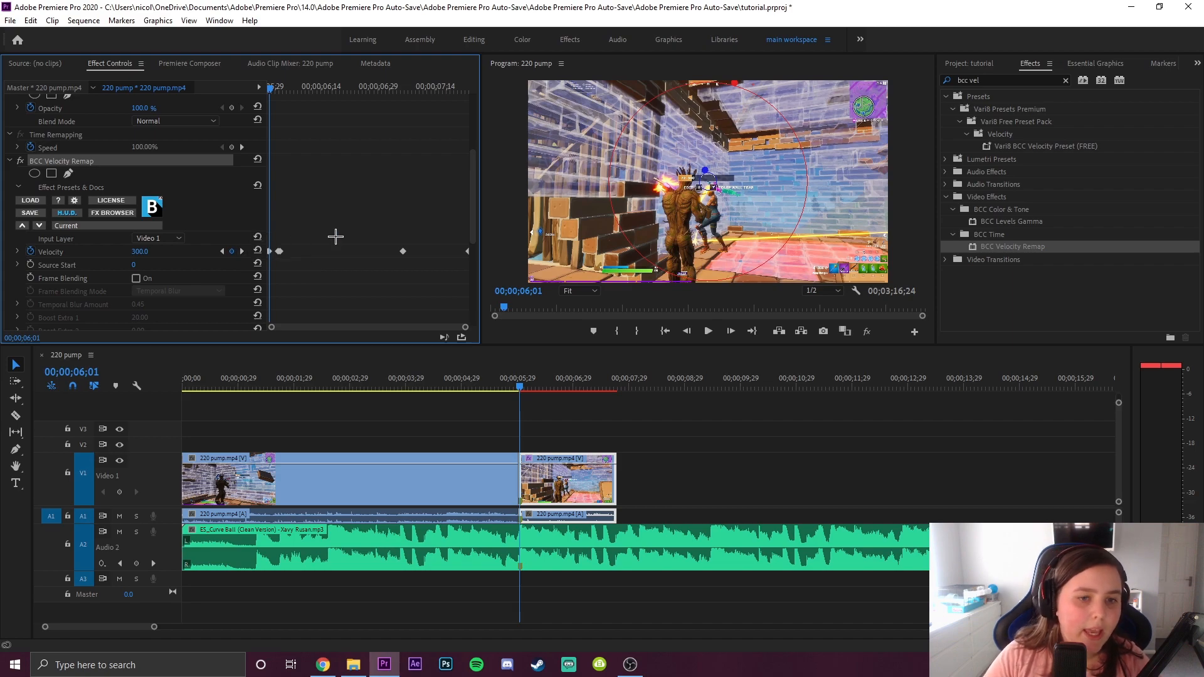
pyautogui.click(547, 386)
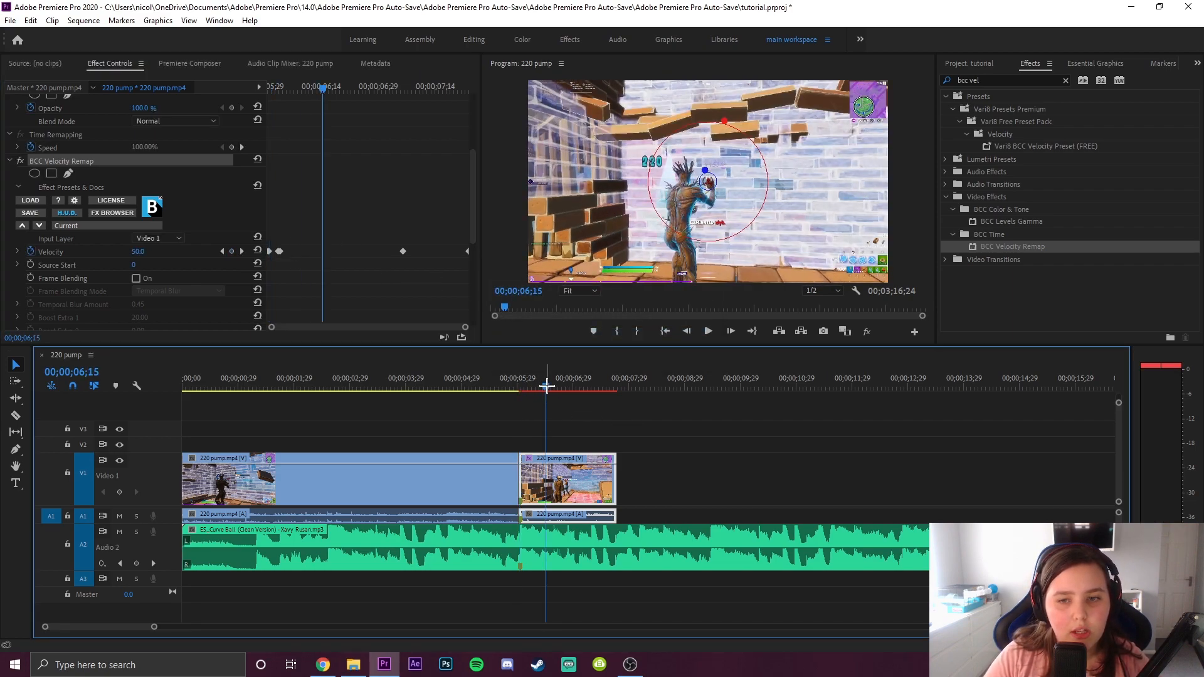
pyautogui.click(978, 80)
pyautogui.write('s_shake')
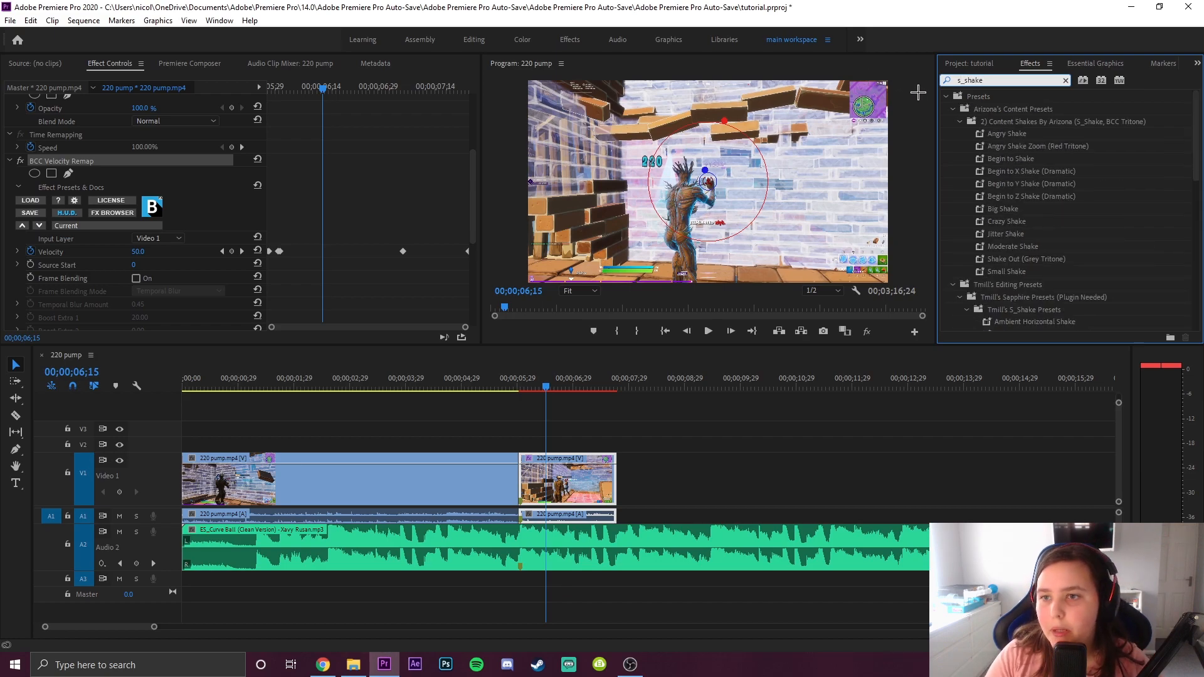
pyautogui.click(947, 97)
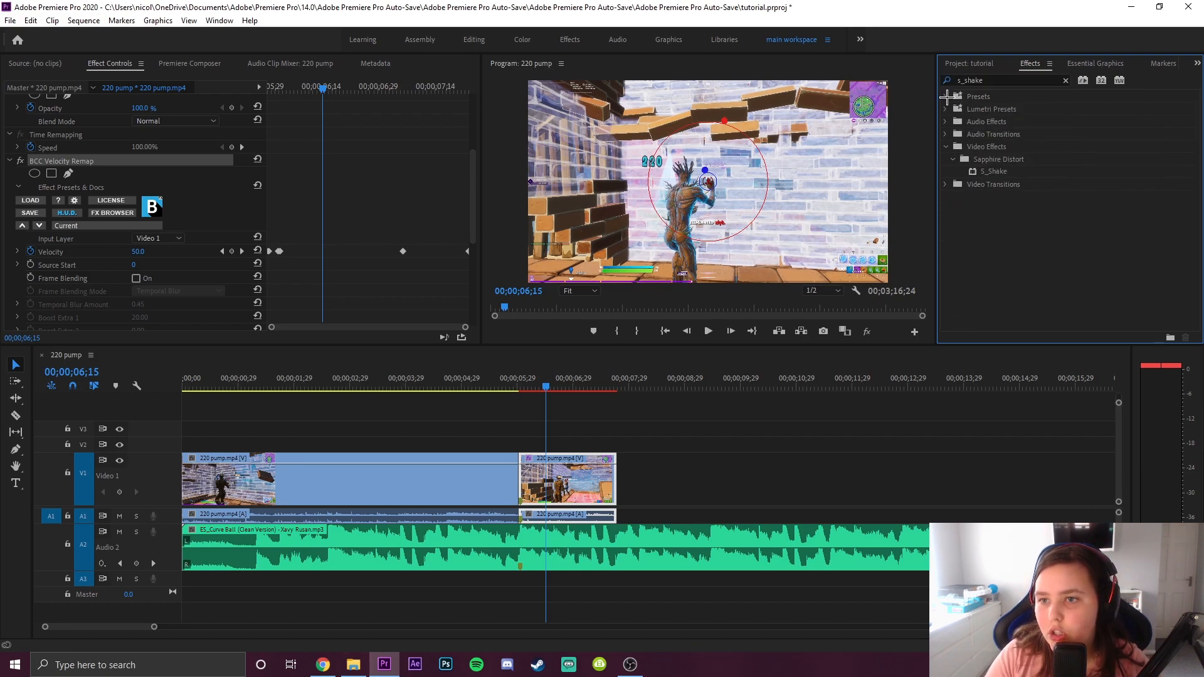
pyautogui.moveTo(994, 172); pyautogui.dragTo(540, 495)
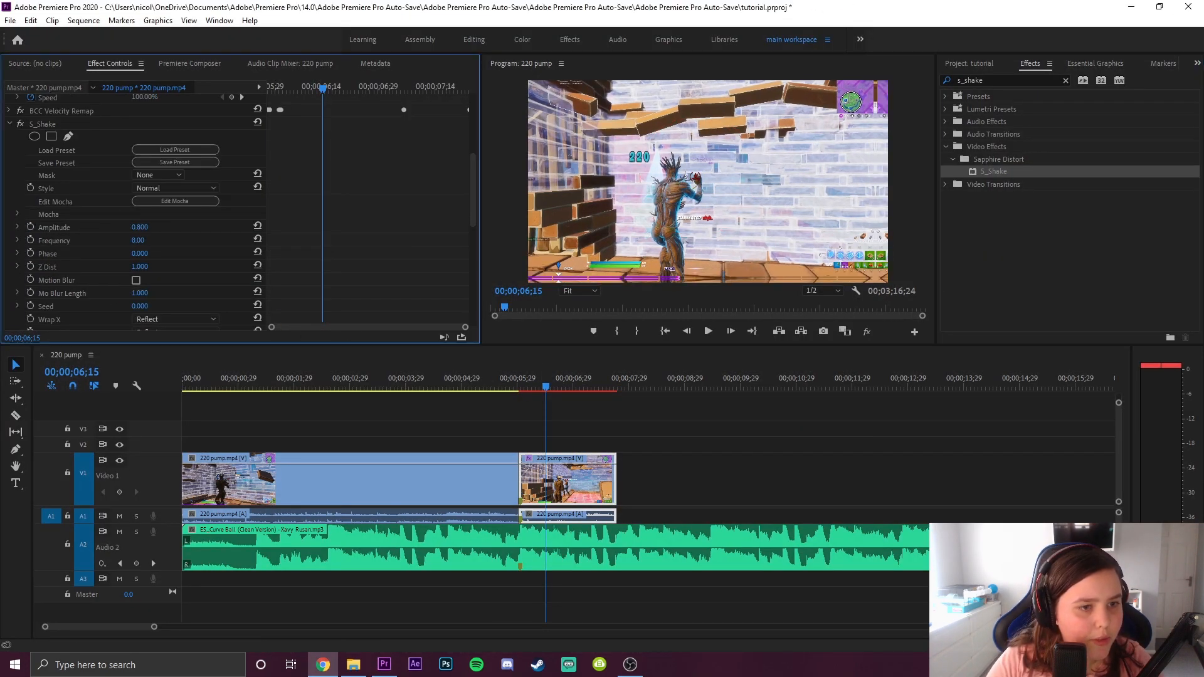
# Set S_Shake's Amplitude to 0.
pyautogui.click(144, 226)
pyautogui.write('0')
pyautogui.press('Return')
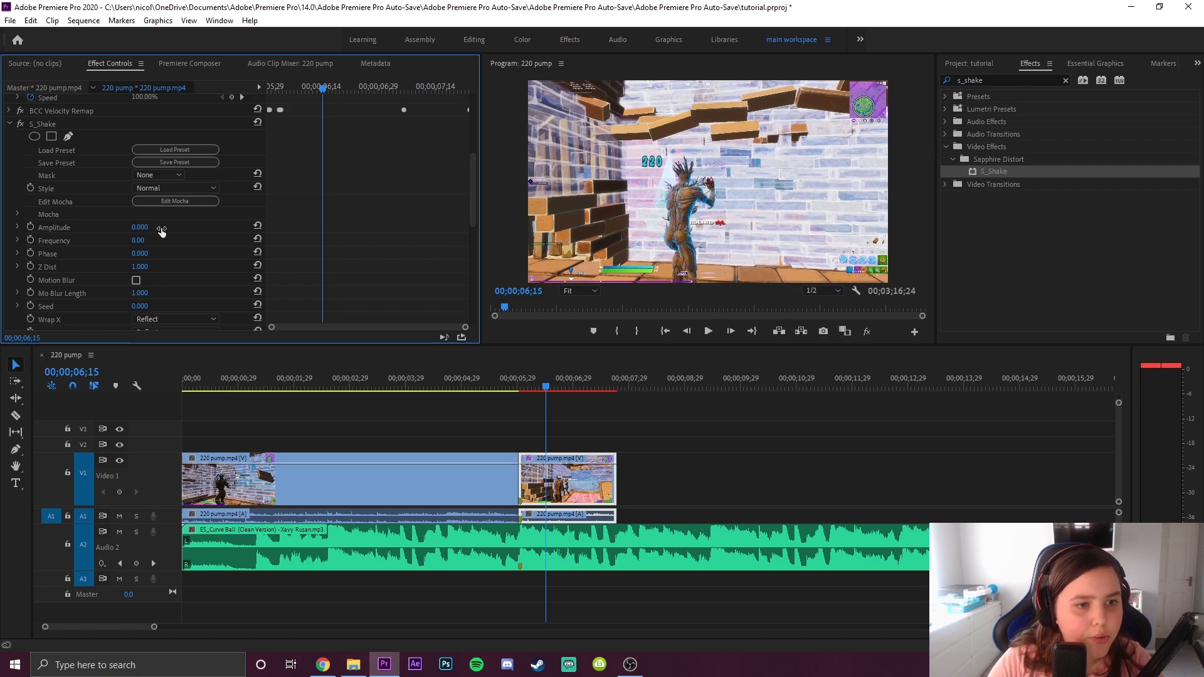
# Keyframe S_Shake's Z Dist at 0.95 on the second clip's start and at 1 on its end.
pyautogui.click(31, 266)
pyautogui.click(520, 386)
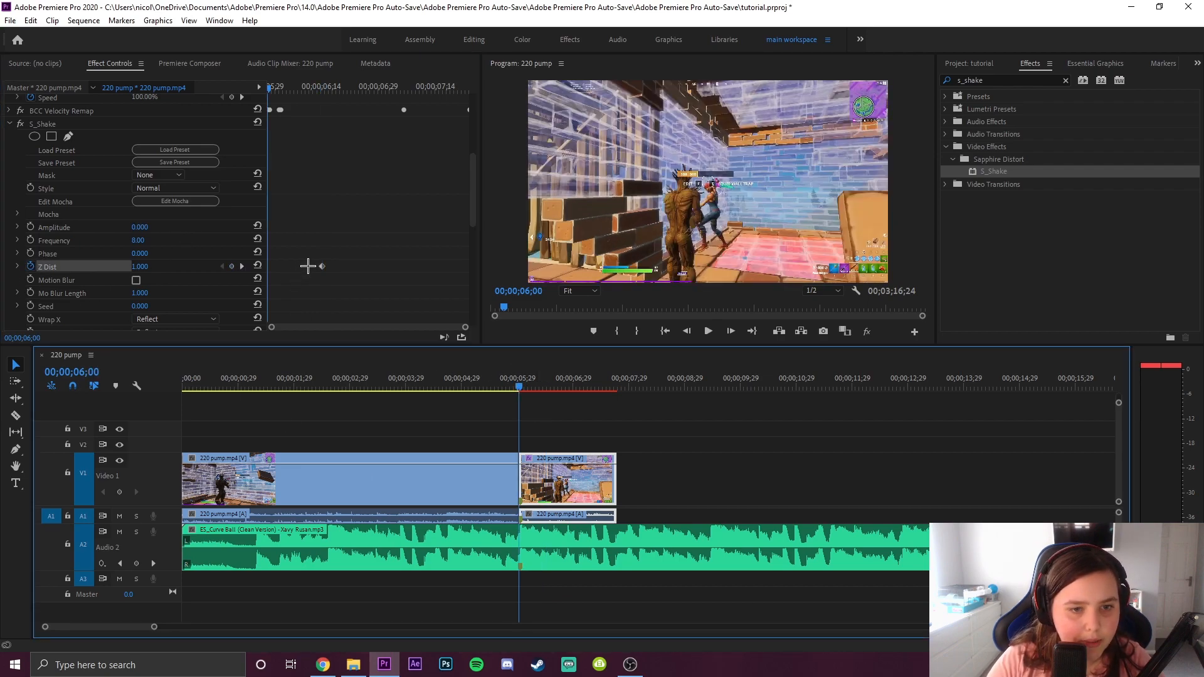
pyautogui.moveTo(323, 267); pyautogui.dragTo(253, 269)
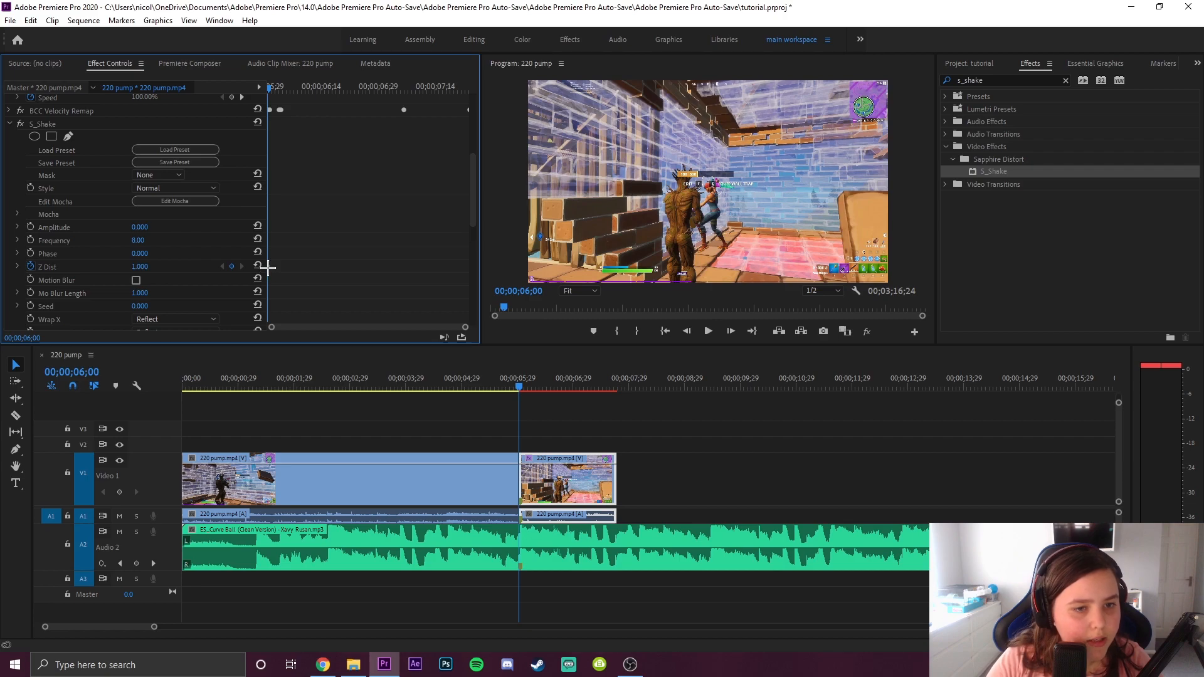
pyautogui.write('0.95')
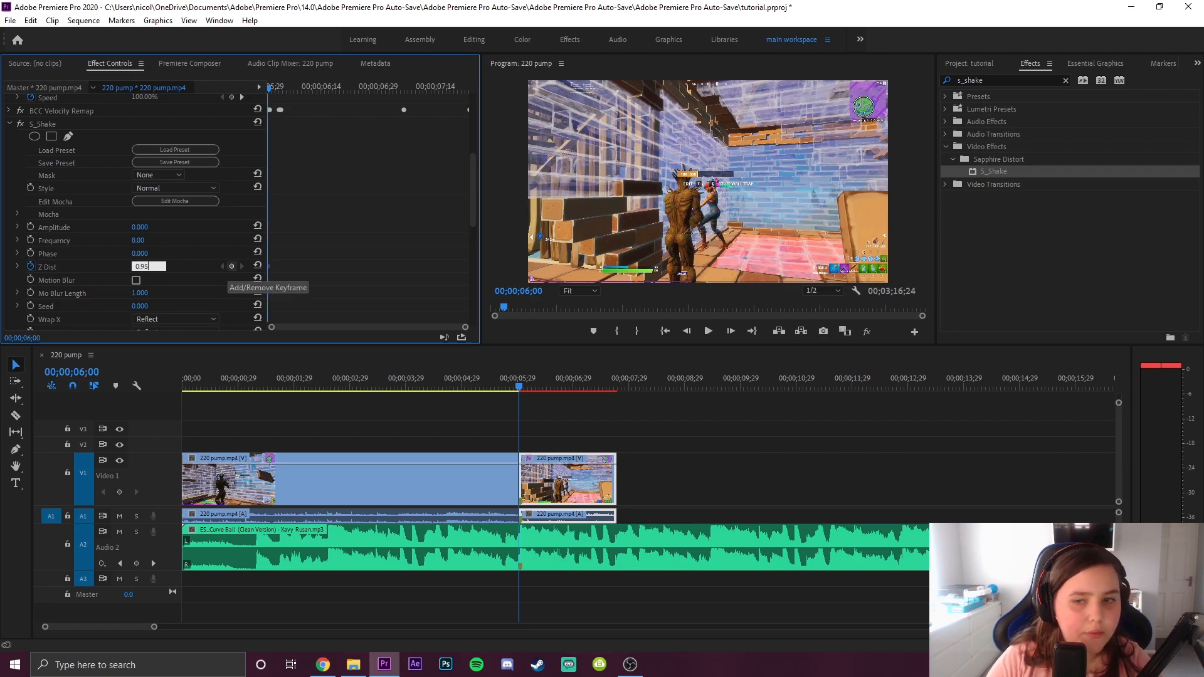
pyautogui.press('Return')
pyautogui.click(615, 388)
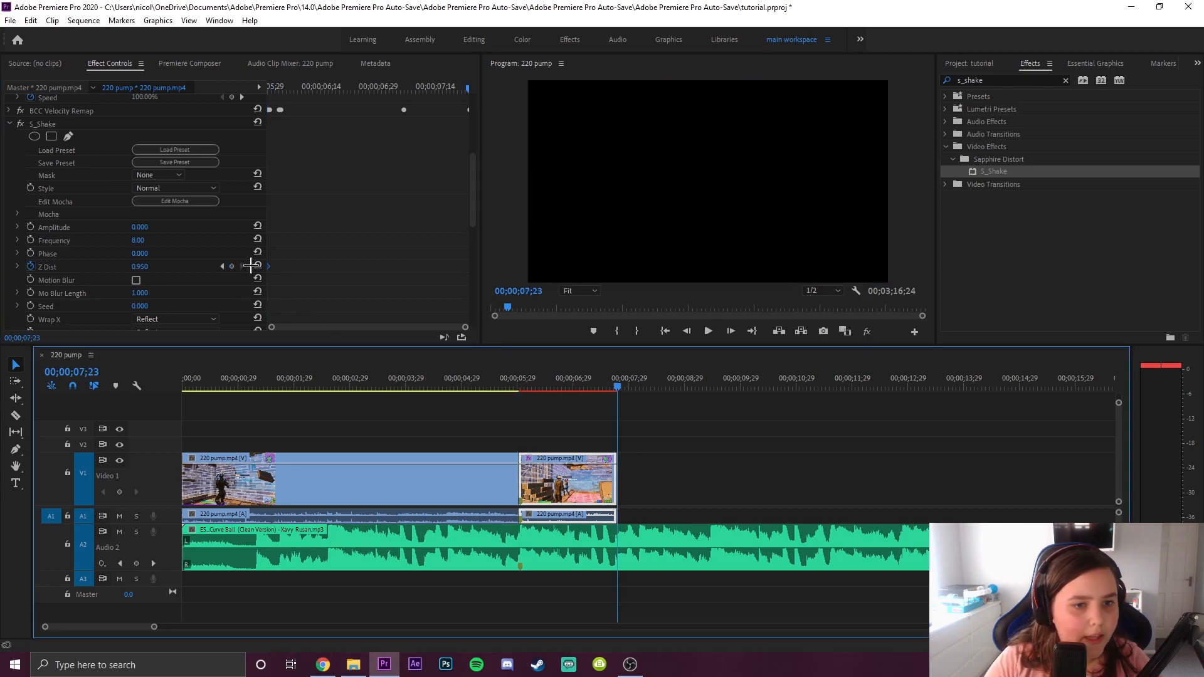
# Play back the cut into the second clip to review the Z Dist zoom.
pyautogui.click(520, 383)
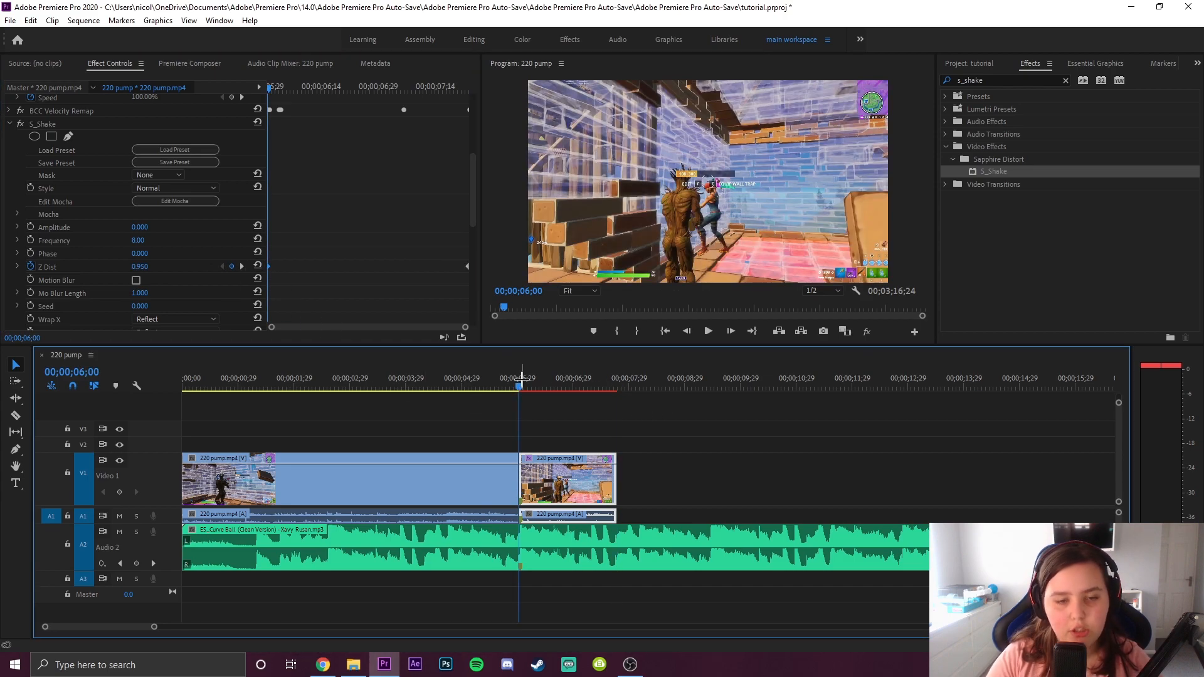
pyautogui.moveTo(522, 380); pyautogui.dragTo(472, 381)
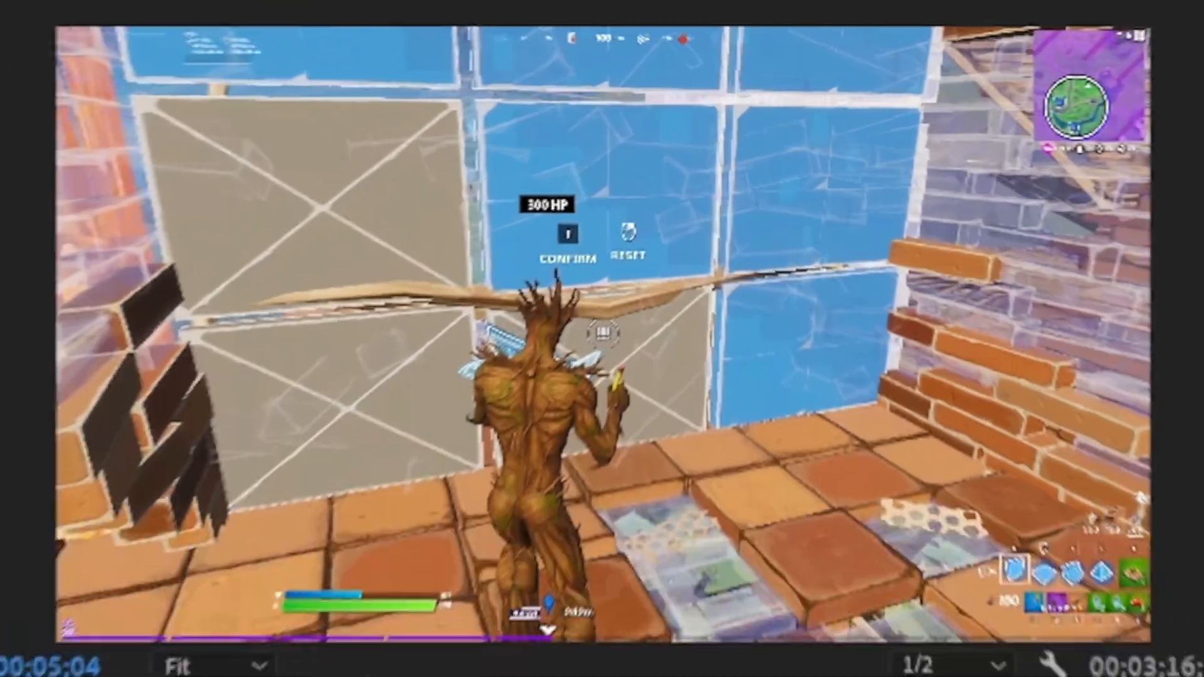
pyautogui.press('space')
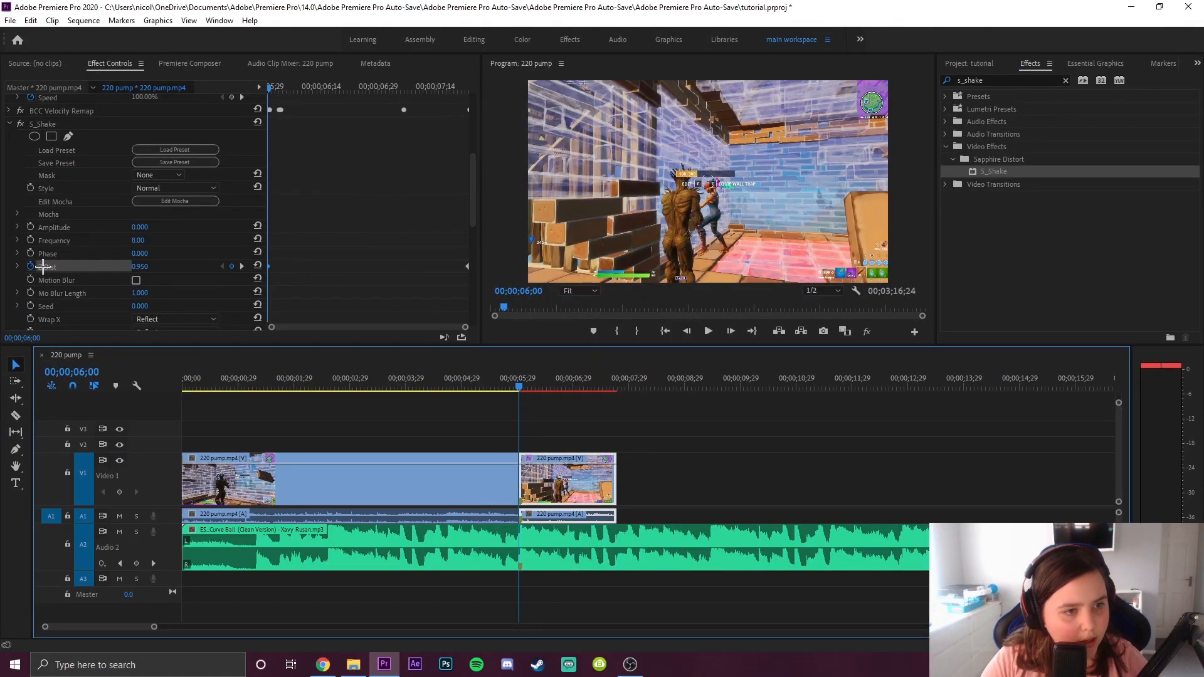
# Set S_Shake's Y Rand Amp to 0 in the Y Shake settings.
pyautogui.scroll(-4, 42, 267)
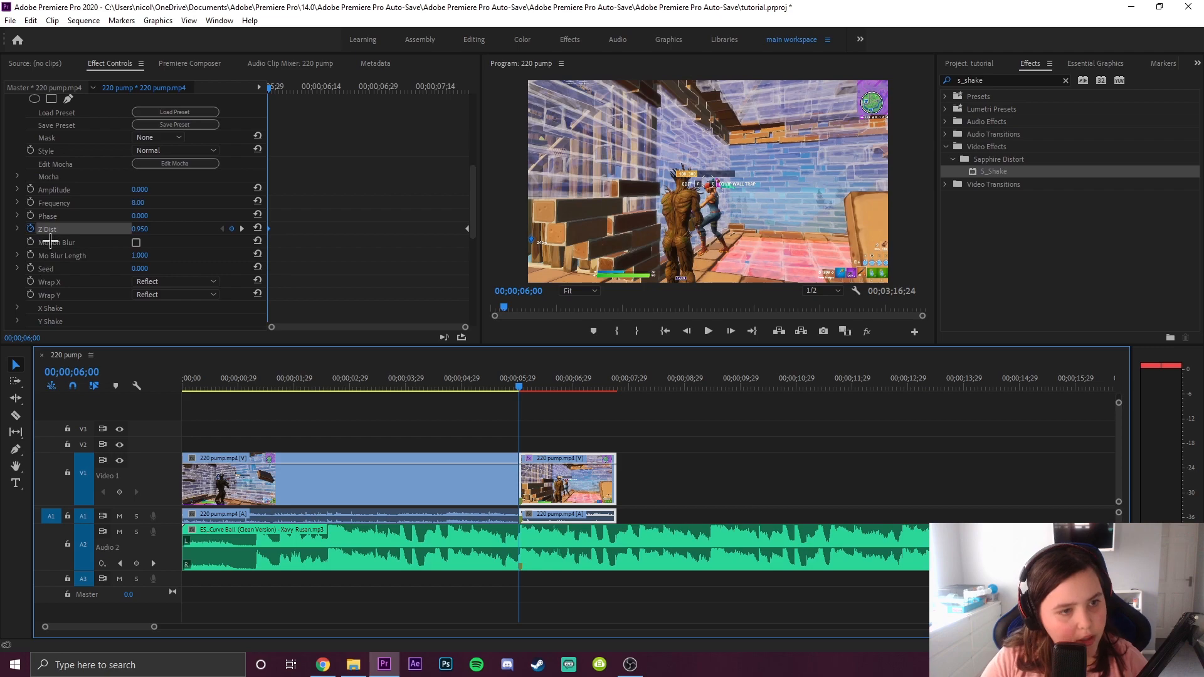
pyautogui.click(19, 233)
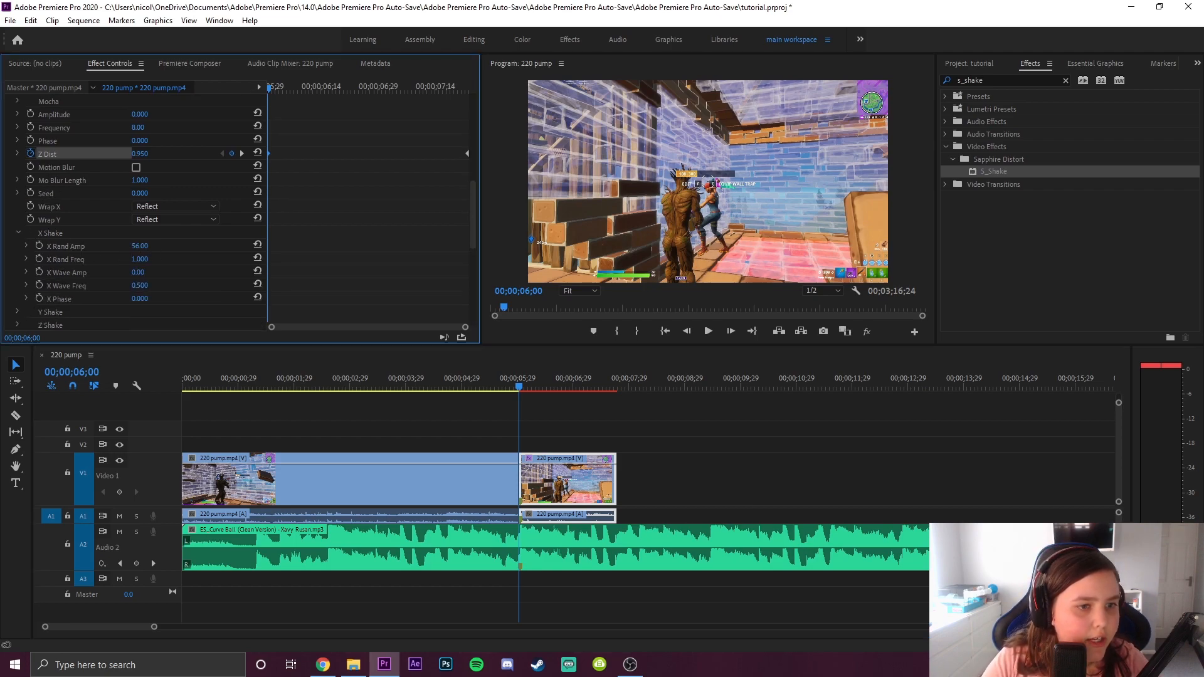
pyautogui.click(19, 233)
pyautogui.click(18, 246)
pyautogui.click(149, 258)
pyautogui.write('00')
pyautogui.press('Return')
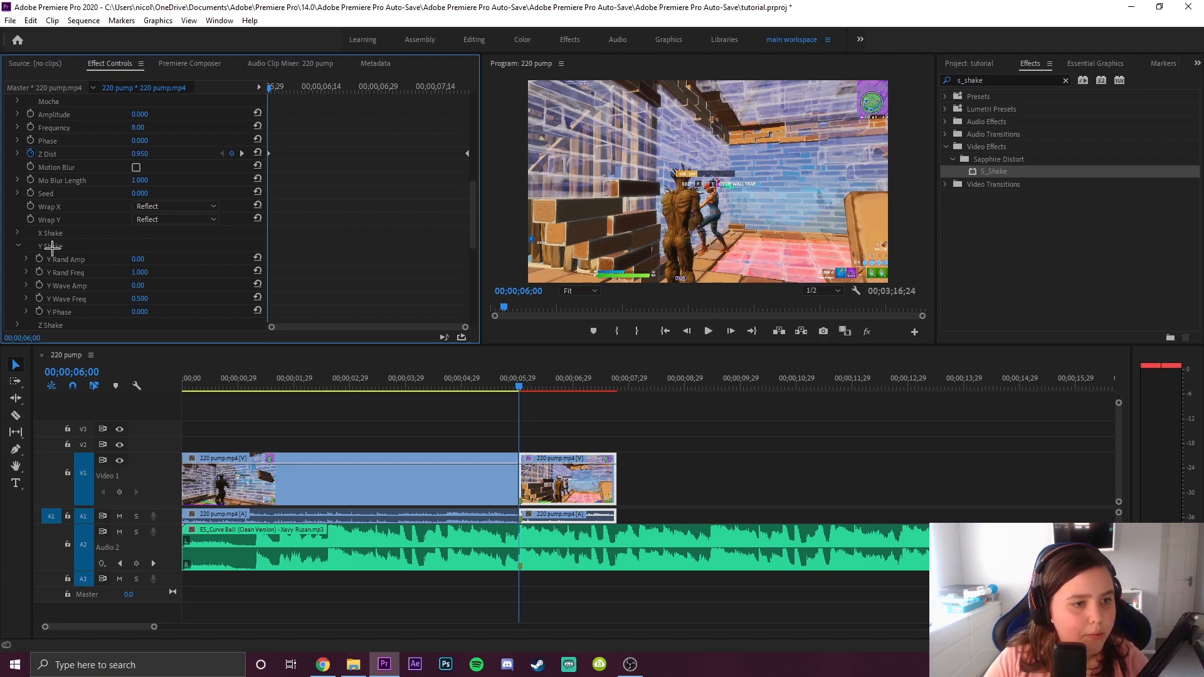
pyautogui.click(19, 246)
# Set S_Shake's Tilt Wave Amp to 2 in the Tilt Shake settings.
pyautogui.click(18, 272)
pyautogui.scroll(-2, 25, 270)
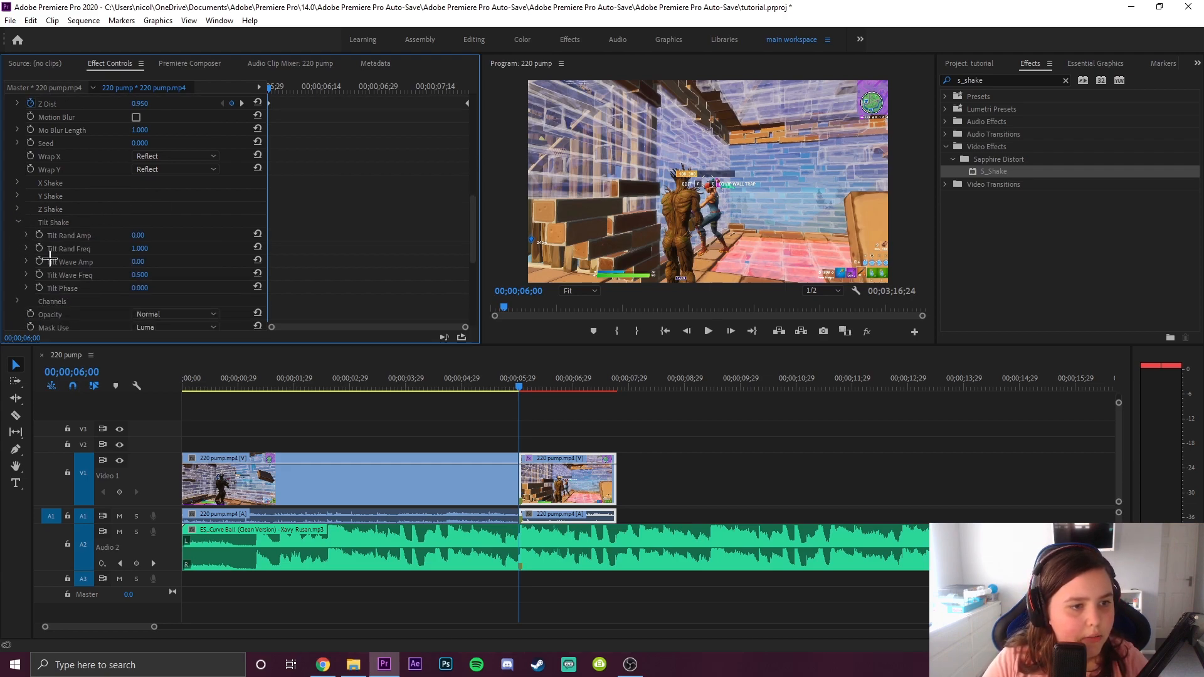
pyautogui.click(138, 261)
pyautogui.press('Return')
pyautogui.scroll(-3, 71, 253)
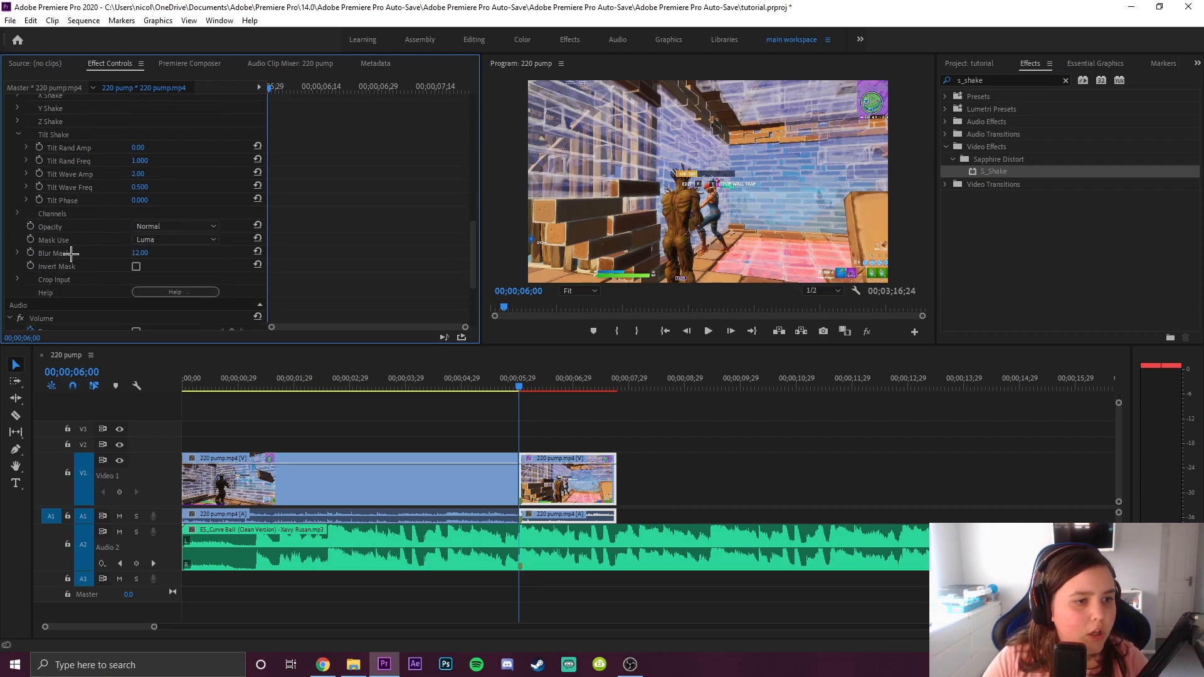
# Set S_Shake's Red Amplitude to 3 in the Channels settings and its Frequency to 4.
pyautogui.click(17, 213)
pyautogui.click(140, 226)
pyautogui.write('3')
pyautogui.press('Return')
pyautogui.scroll(8, 73, 201)
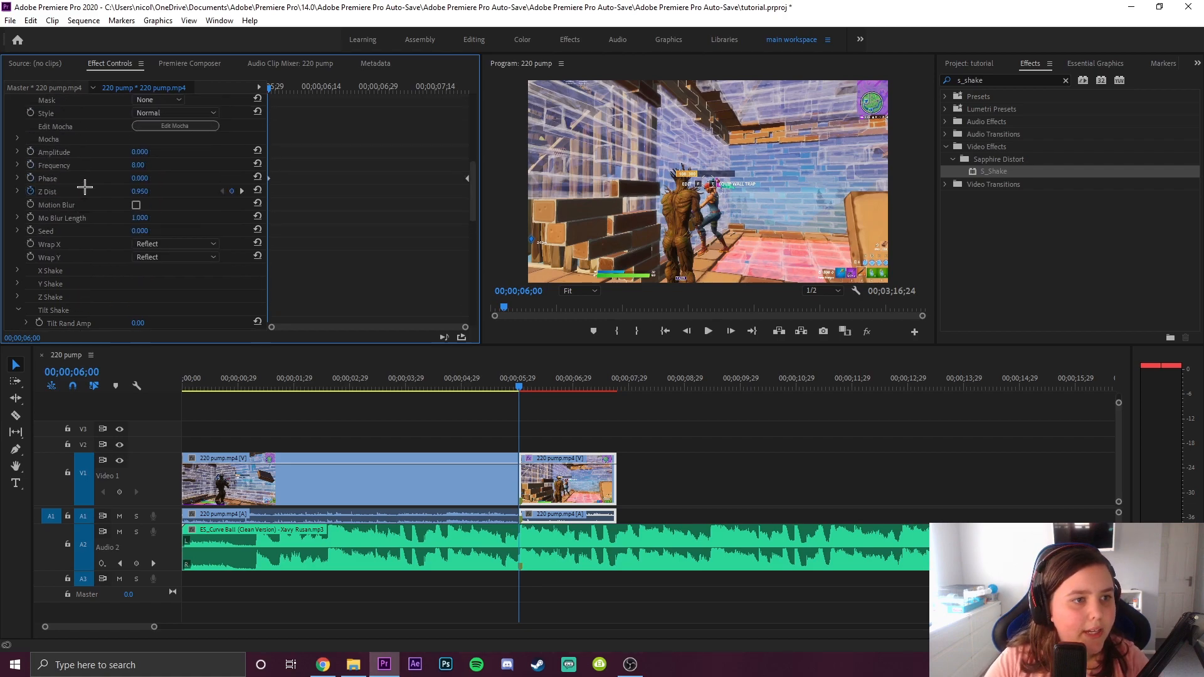
pyautogui.click(139, 215)
pyautogui.write('4')
pyautogui.press('Return')
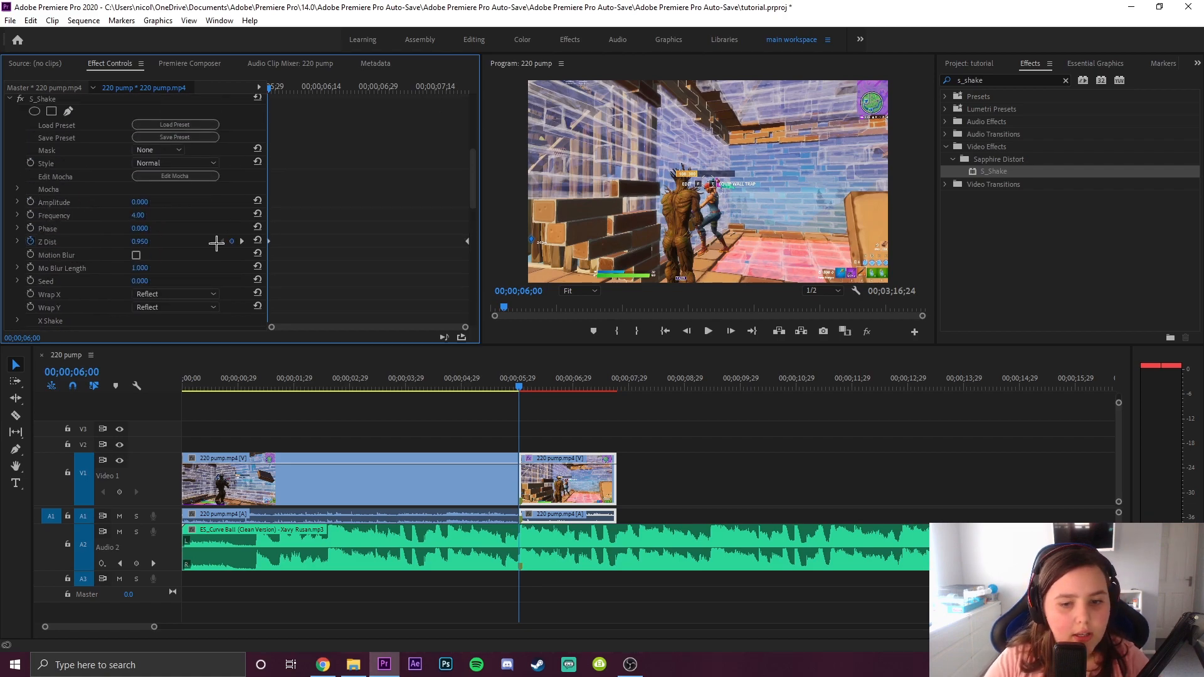
# Keyframe S_Shake's Amplitude at 0.2 on the second clip's start and add another Amplitude keyframe at its end.
pyautogui.click(31, 201)
pyautogui.click(148, 199)
pyautogui.moveTo(274, 86); pyautogui.dragTo(473, 97)
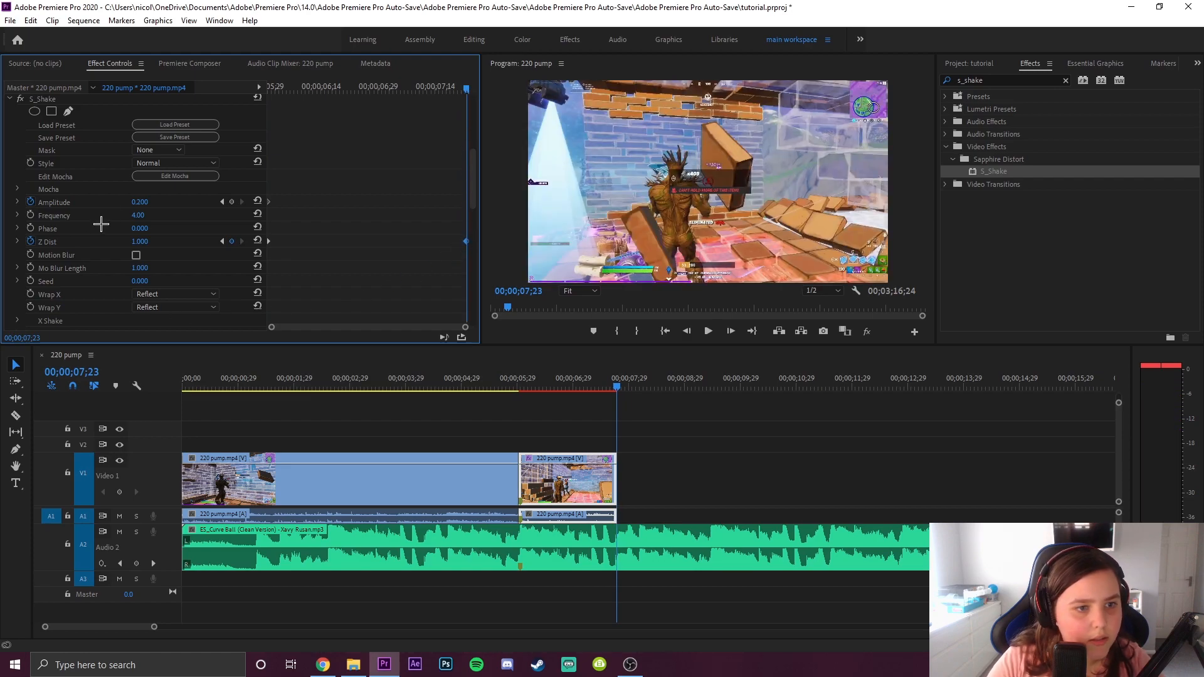
# Play back the transition into the second clip to review the shake.
pyautogui.moveTo(505, 383); pyautogui.dragTo(407, 382)
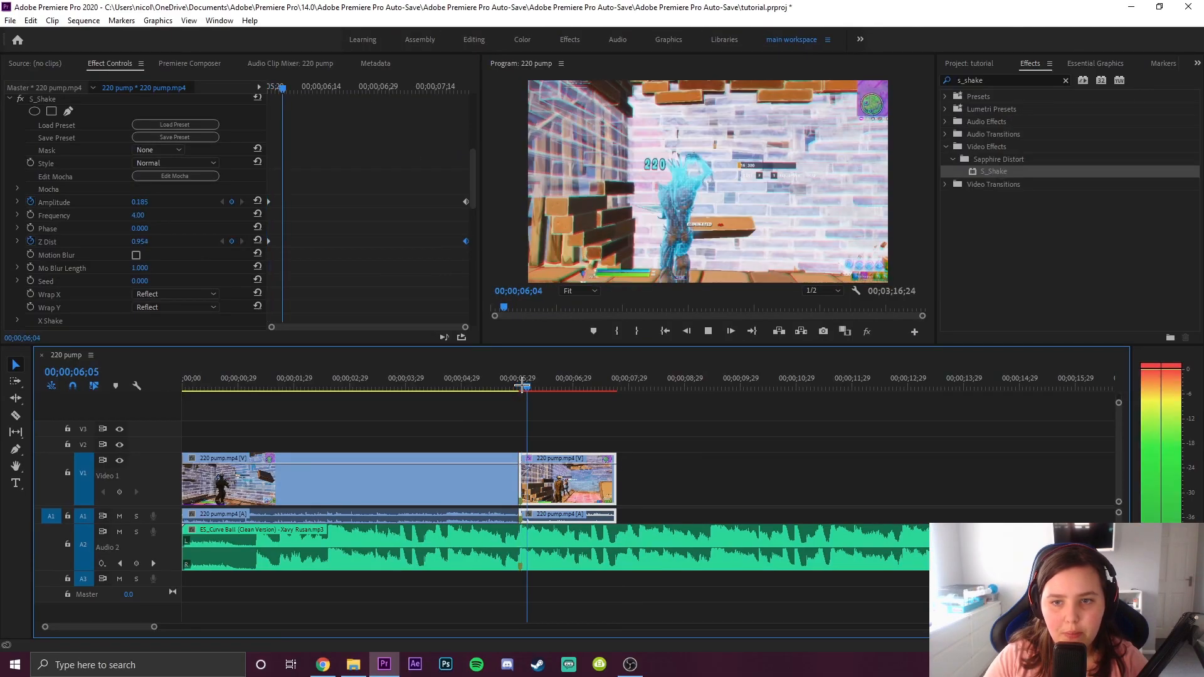
pyautogui.press('space')
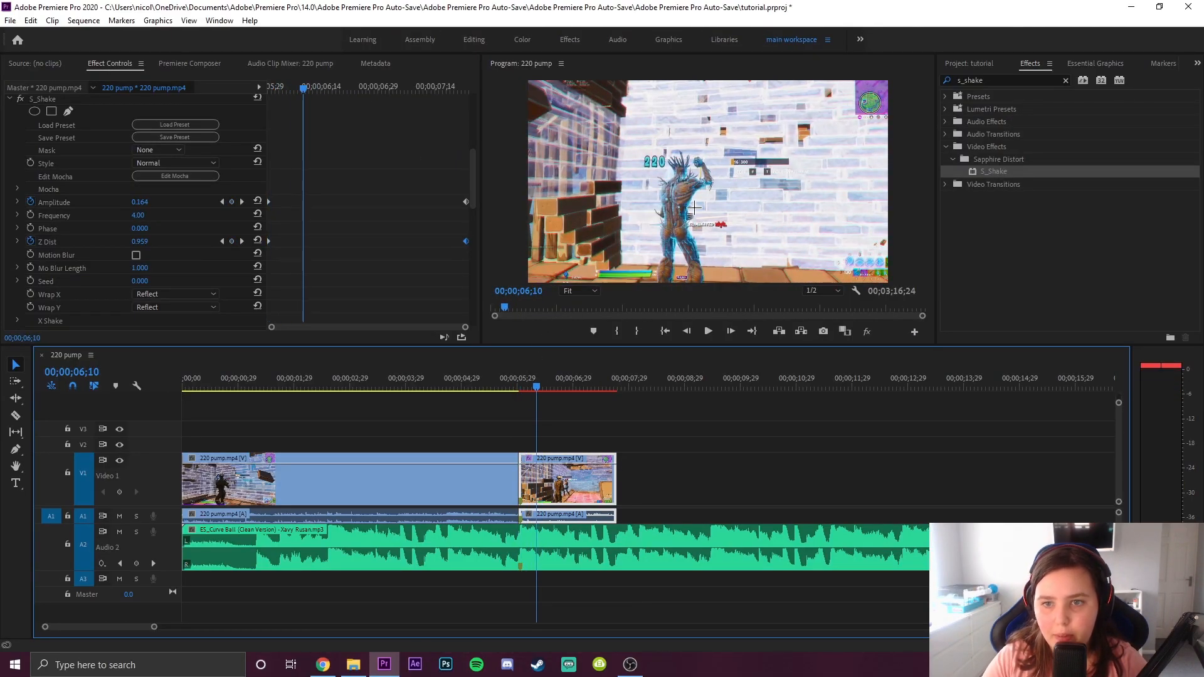
pyautogui.press('space')
# Find the BCC Color Balance effect and apply it to the second 220 pump clip.
pyautogui.click(514, 385)
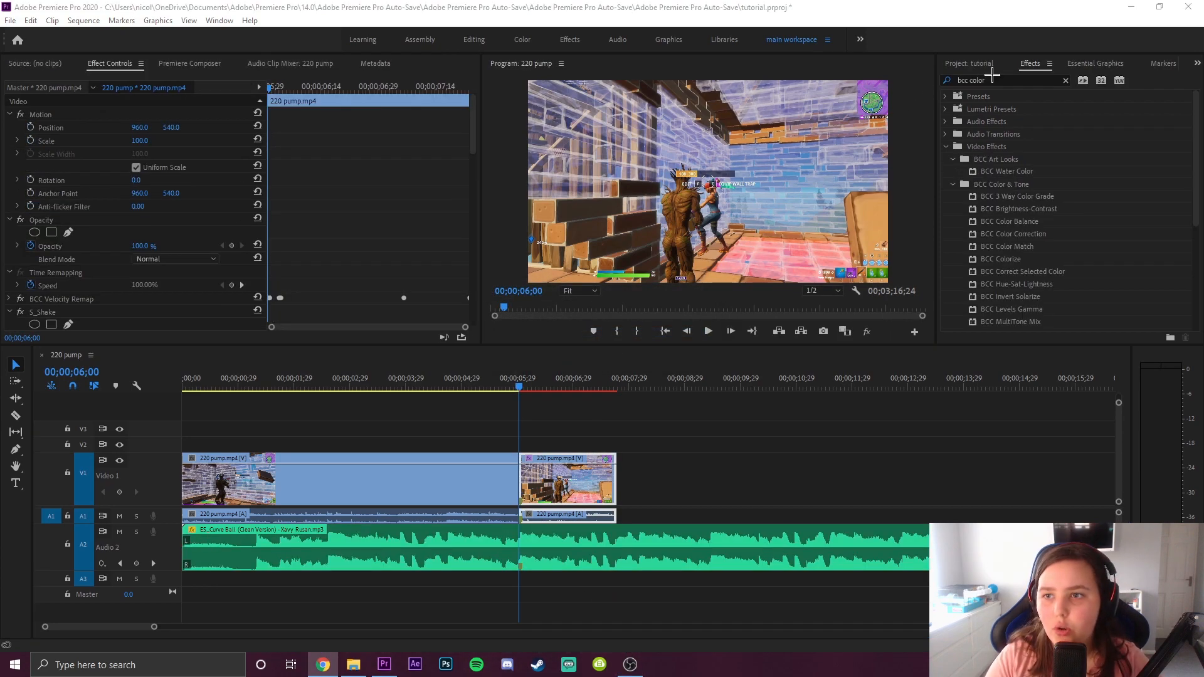
pyautogui.click(992, 76)
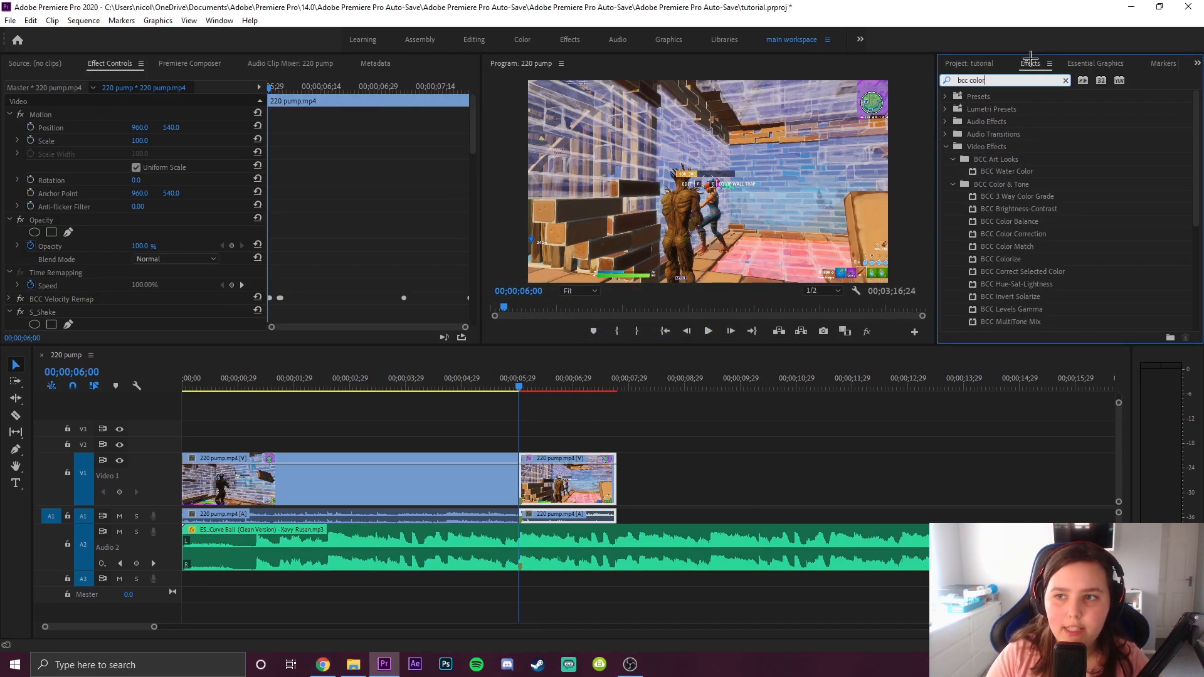
pyautogui.write('bla')
pyautogui.press('BackSpace')
pyautogui.press('BackSpace')
pyautogui.press('BackSpace')
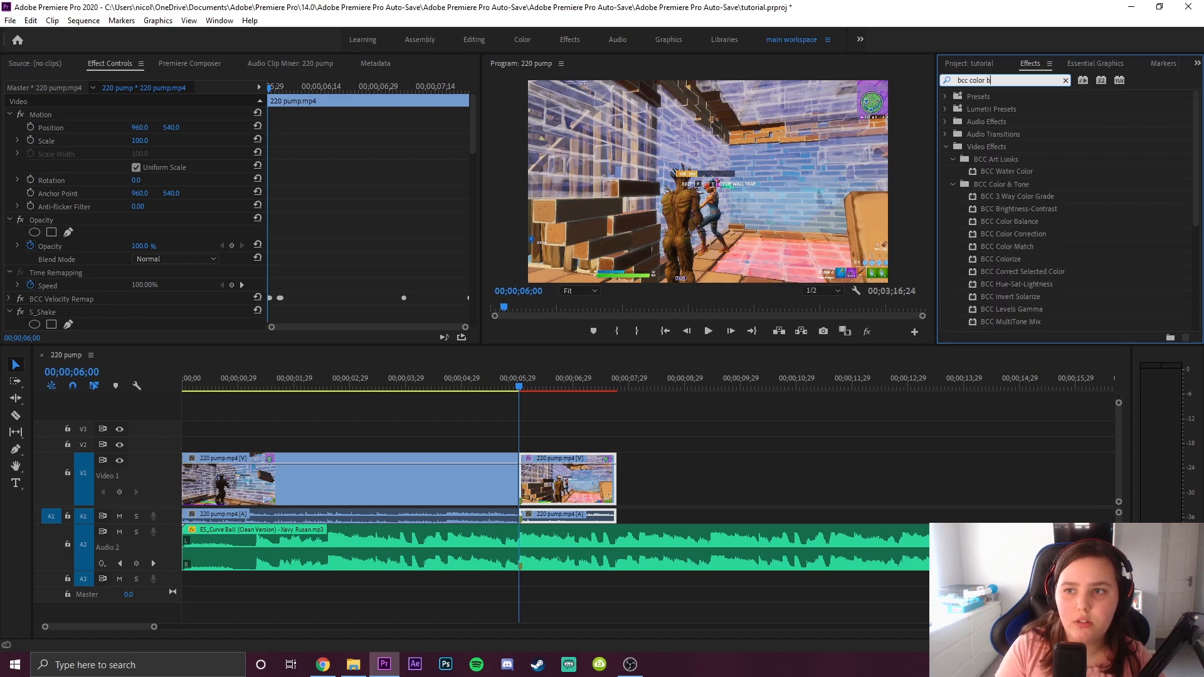
pyautogui.write('bal')
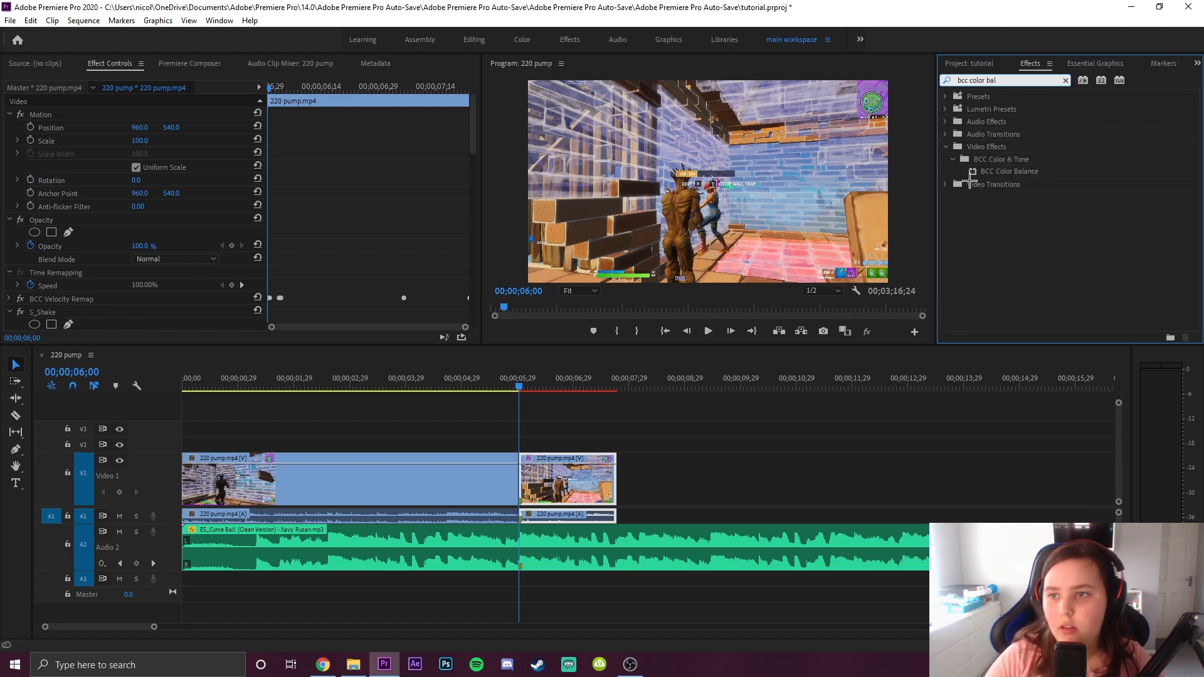
pyautogui.click(1000, 173)
pyautogui.moveTo(985, 196); pyautogui.dragTo(547, 493)
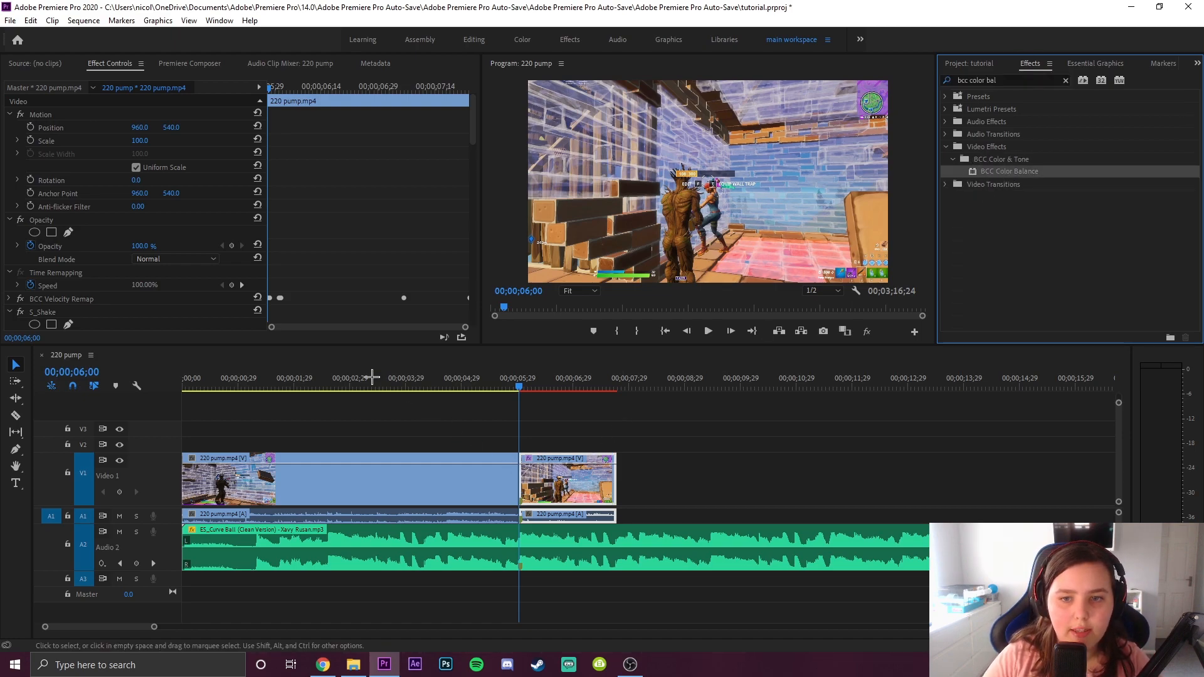
# Keyframe BCC Color Balance's Blue Balance at 50 on 00;00;06;00 and add another keyframe about one second into the clip.
pyautogui.scroll(-5, 115, 259)
pyautogui.scroll(-12, 116, 258)
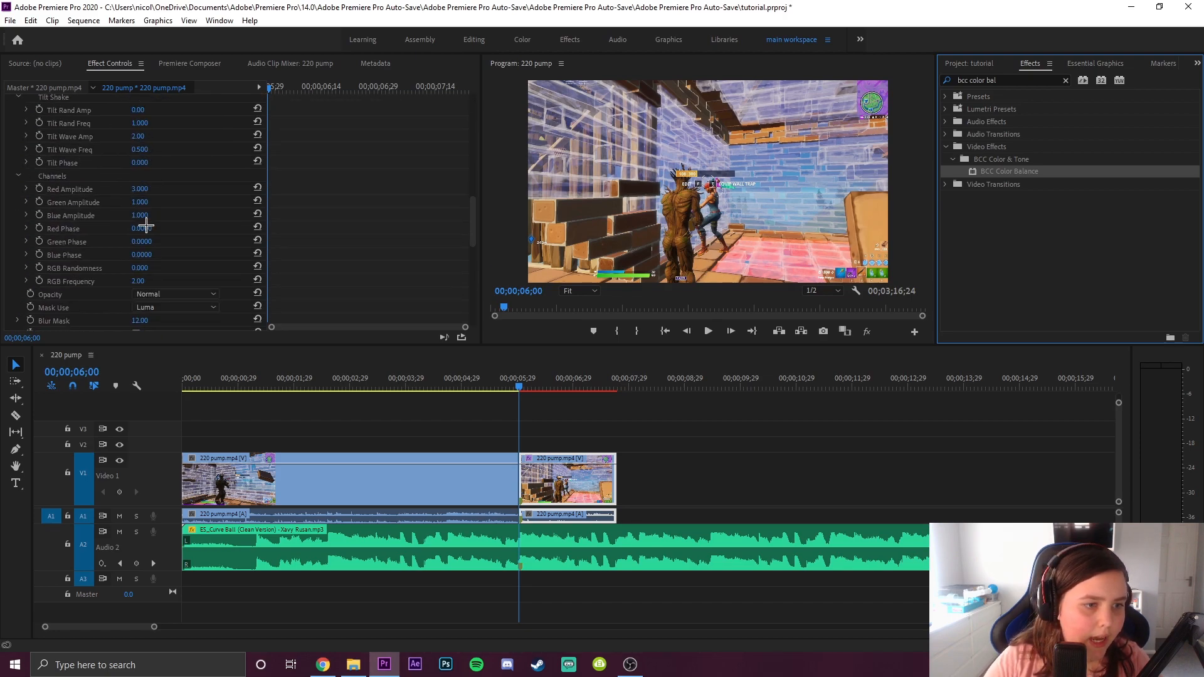
pyautogui.scroll(-2, 133, 230)
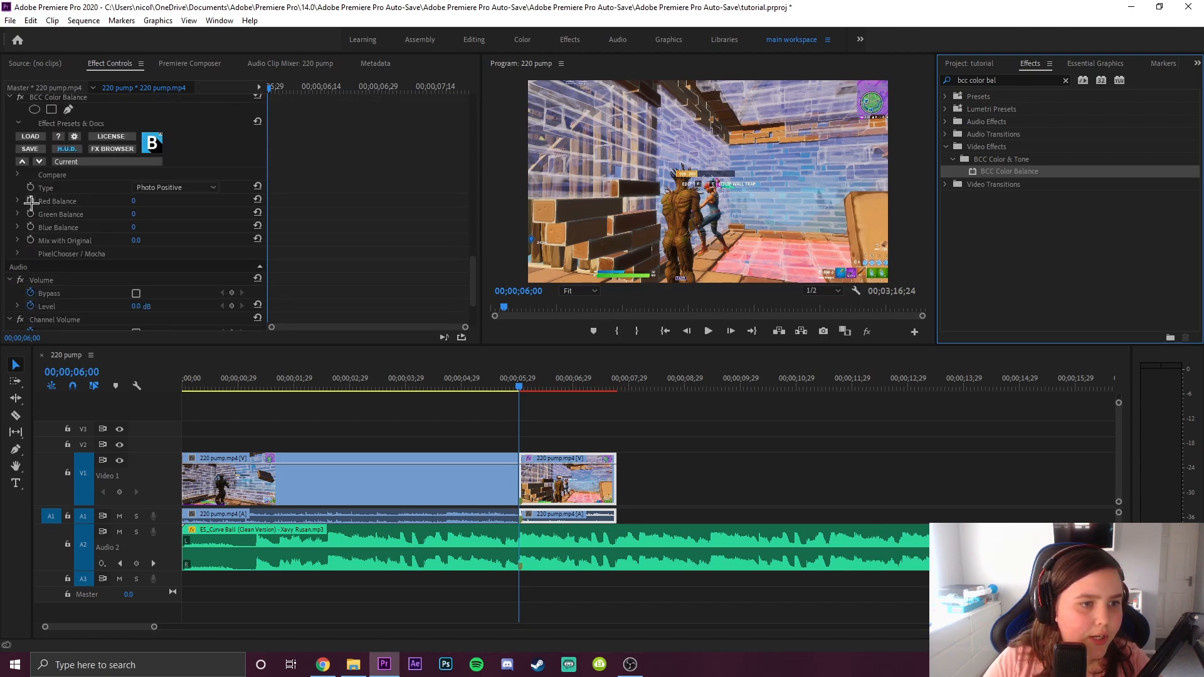
pyautogui.click(25, 226)
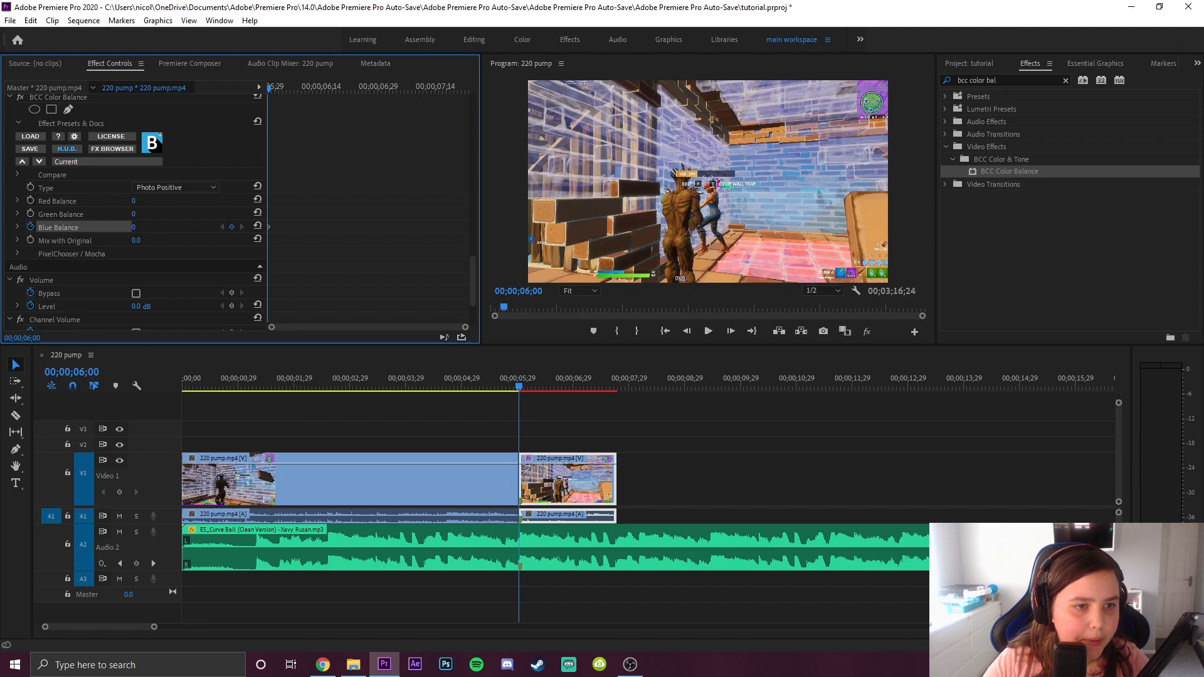
pyautogui.write('50')
pyautogui.press('Return')
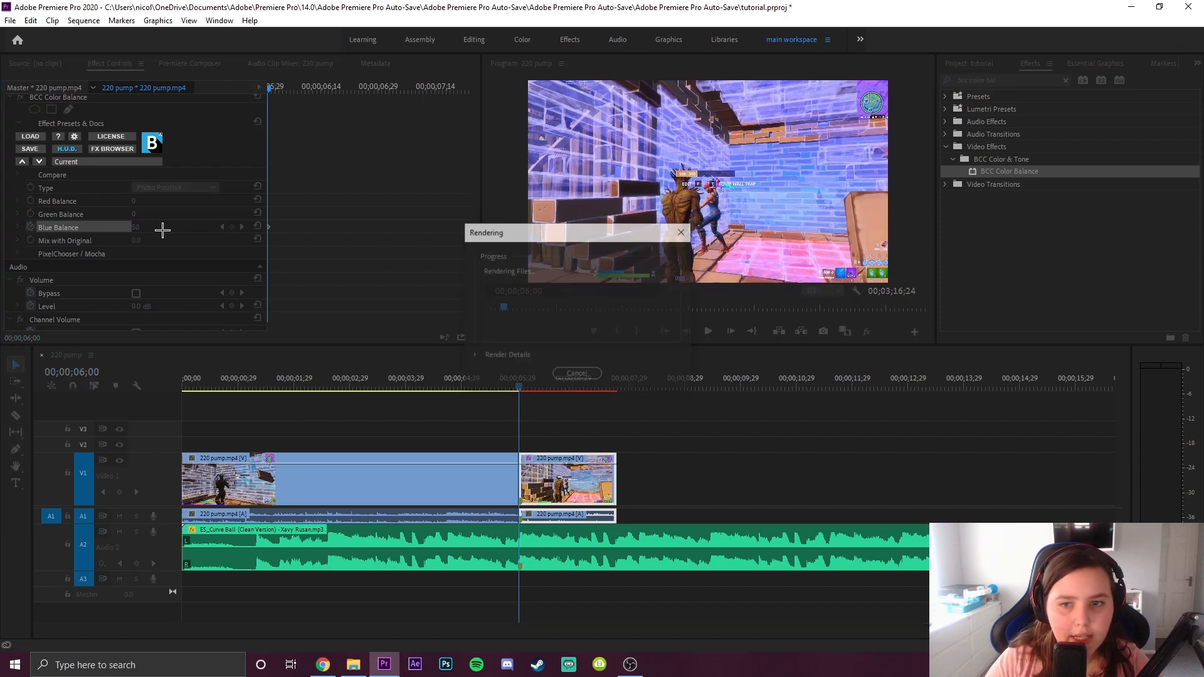
pyautogui.click(558, 375)
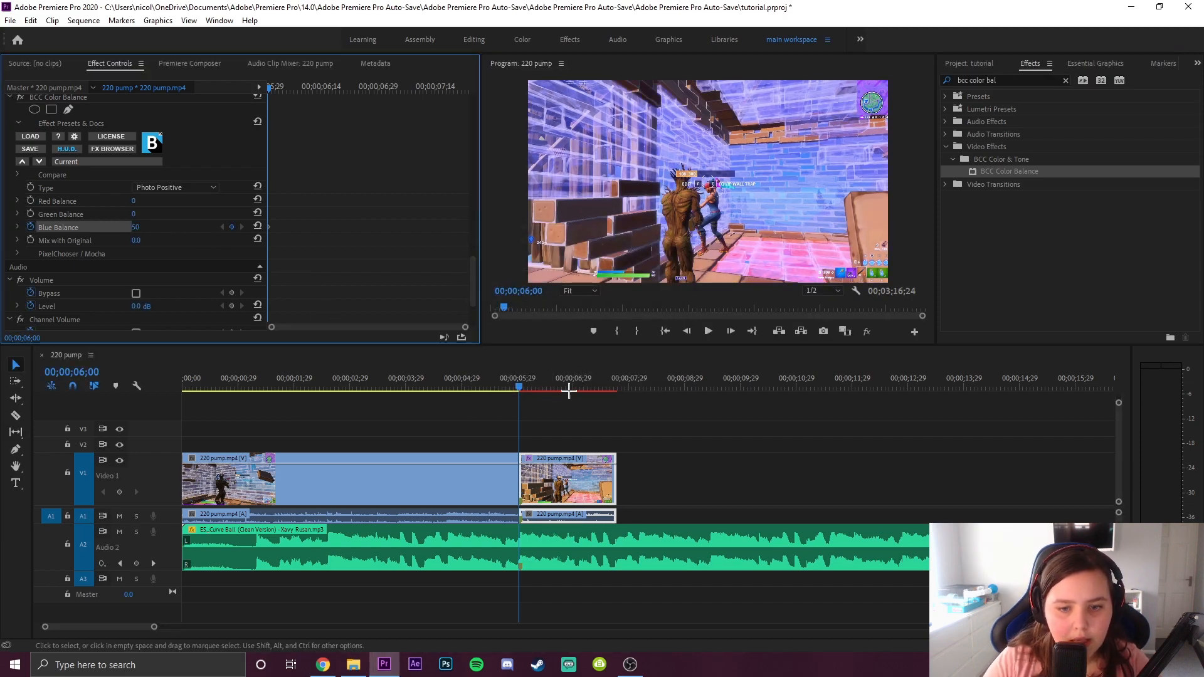
pyautogui.press('space')
pyautogui.moveTo(136, 221); pyautogui.dragTo(94, 220)
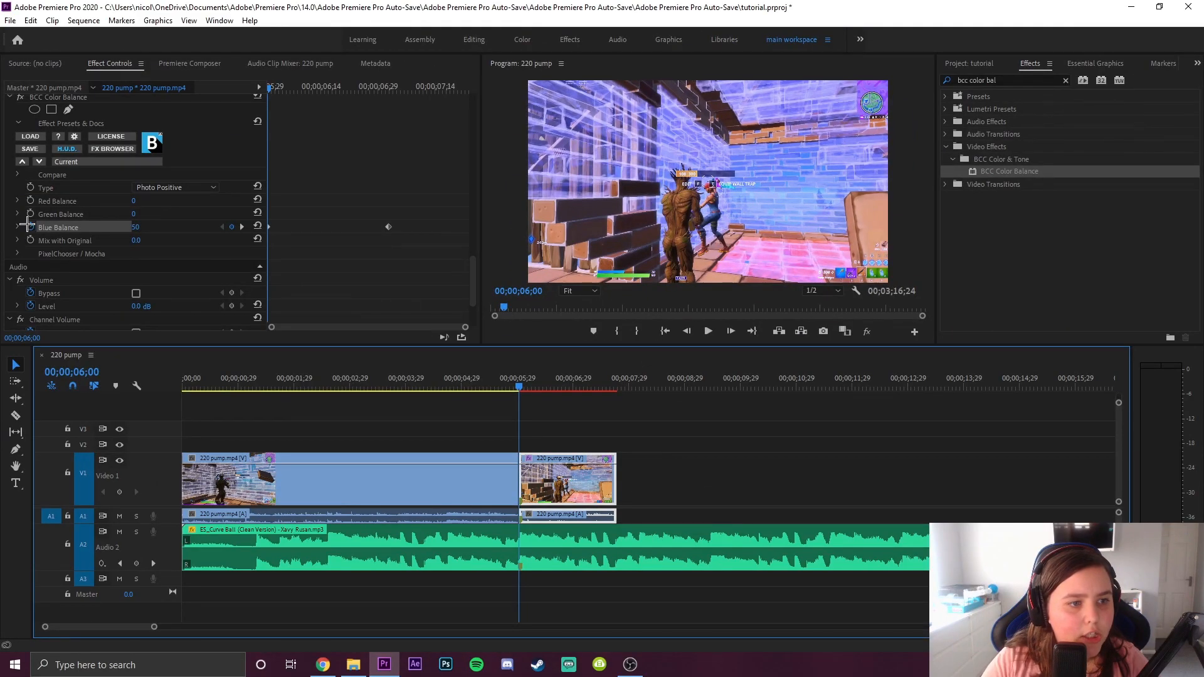
# Remove the Blue Balance keyframes and return Blue Balance to 0.
pyautogui.click(30, 227)
pyautogui.press('Return')
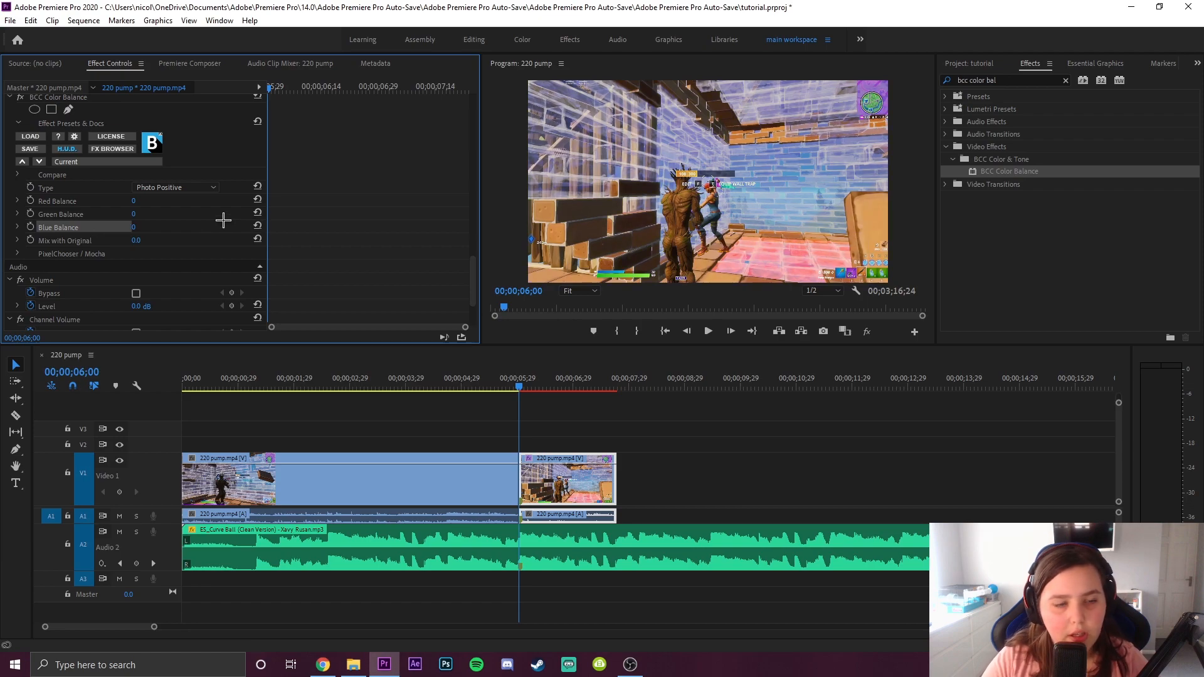
# Keyframe BCC Color Balance's Red Balance at 50 on 00;00;06;00 and at 0 on 00;00;07;00.
pyautogui.click(31, 201)
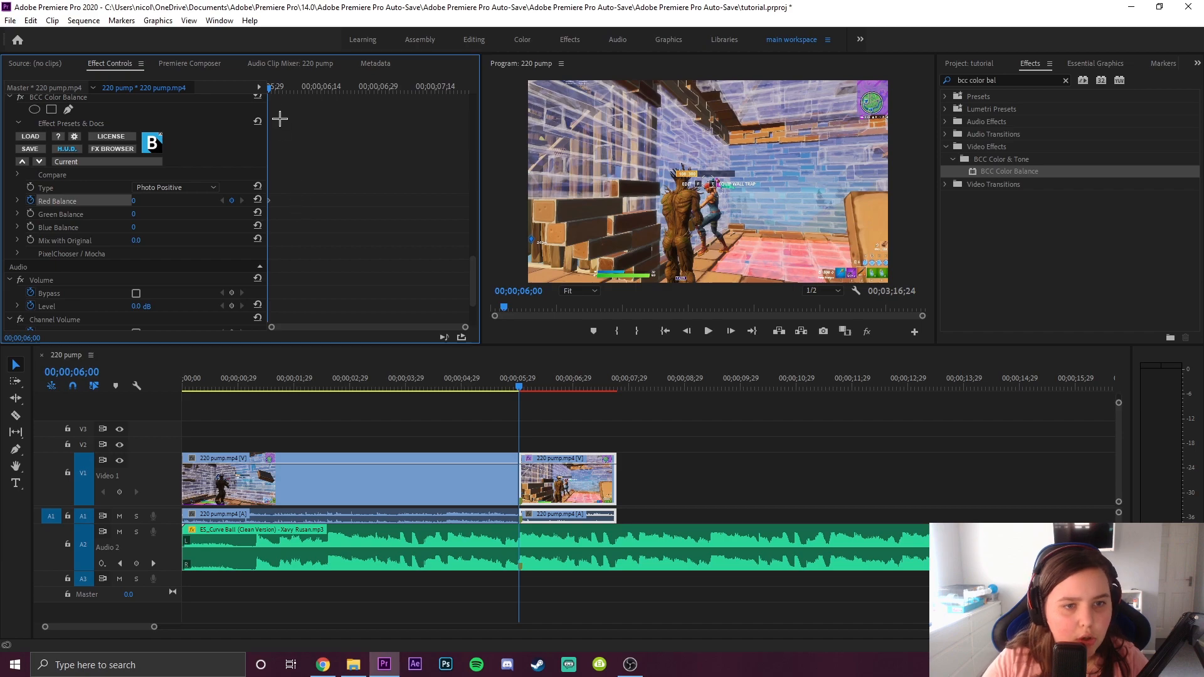
pyautogui.write('5')
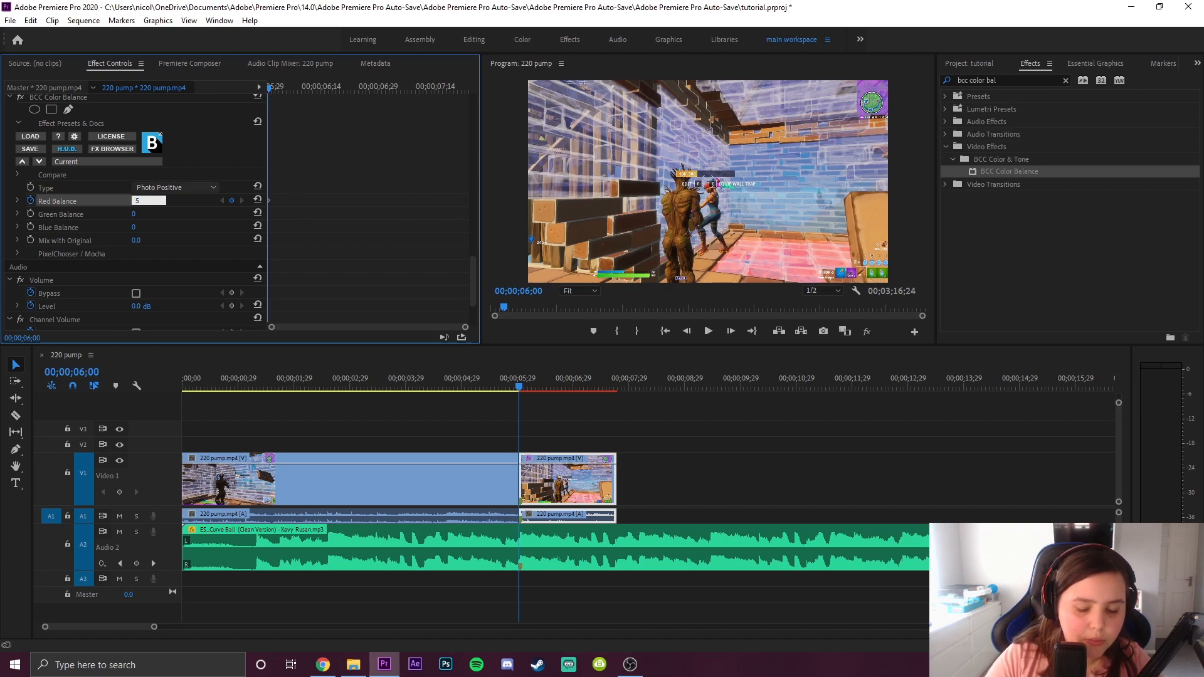
pyautogui.write('0')
pyautogui.press('Return')
pyautogui.click(382, 86)
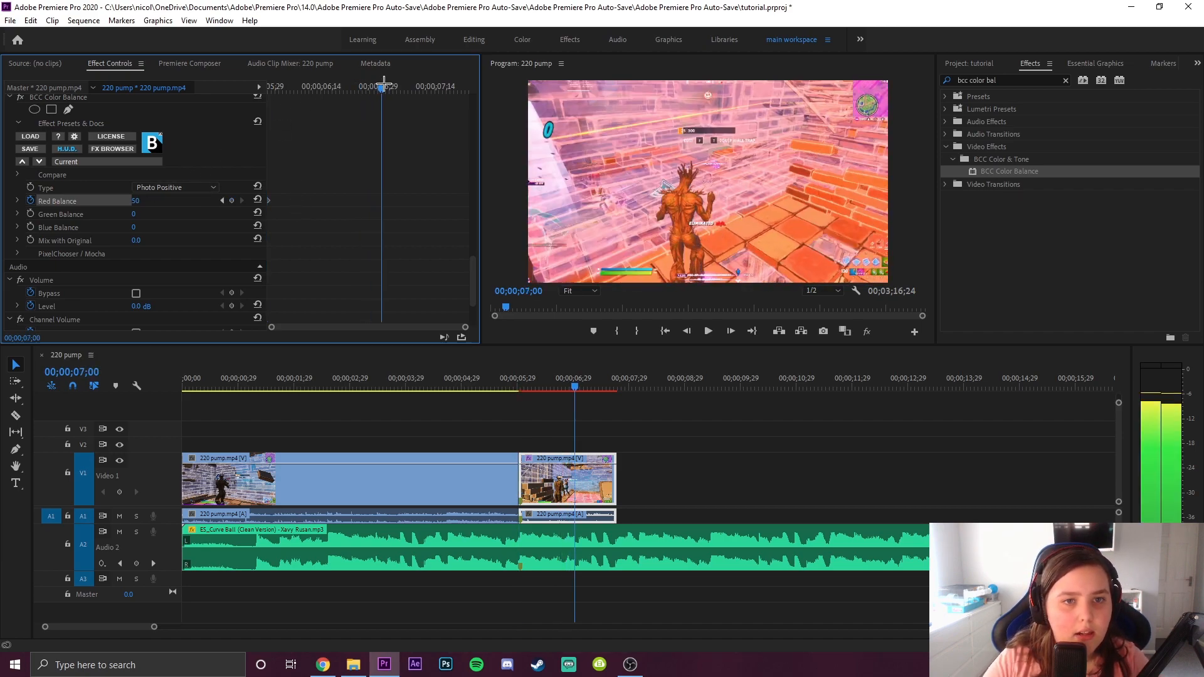
pyautogui.click(135, 201)
pyautogui.write('0')
pyautogui.press('Return')
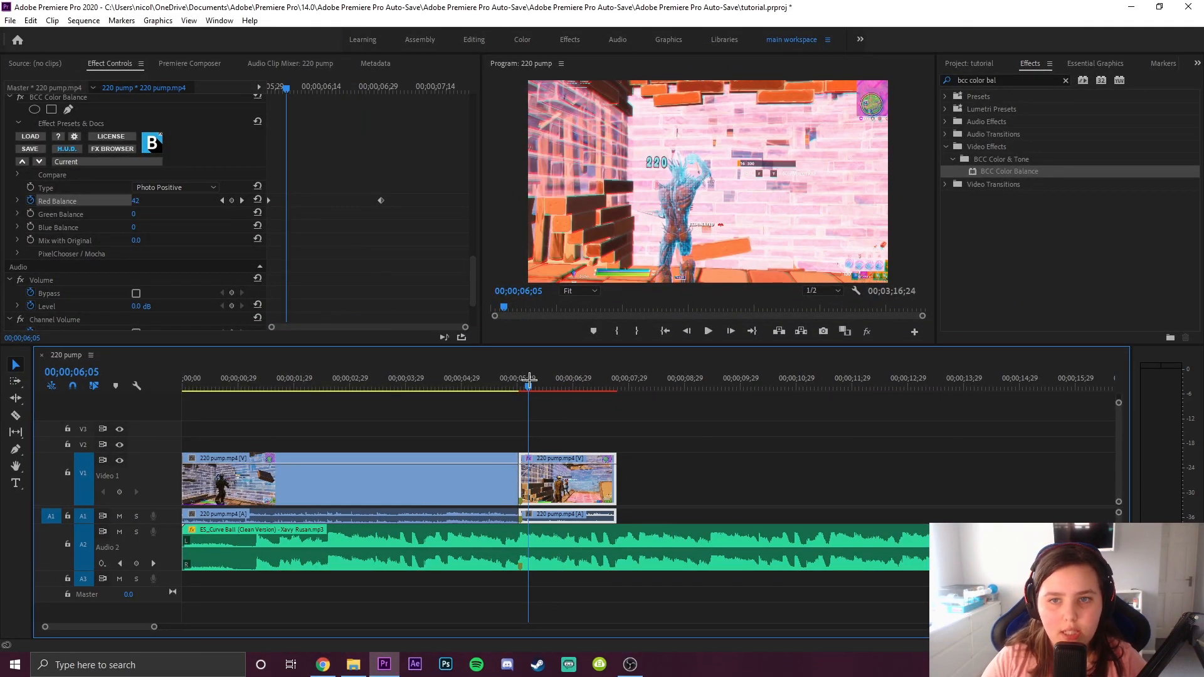
pyautogui.click(476, 379)
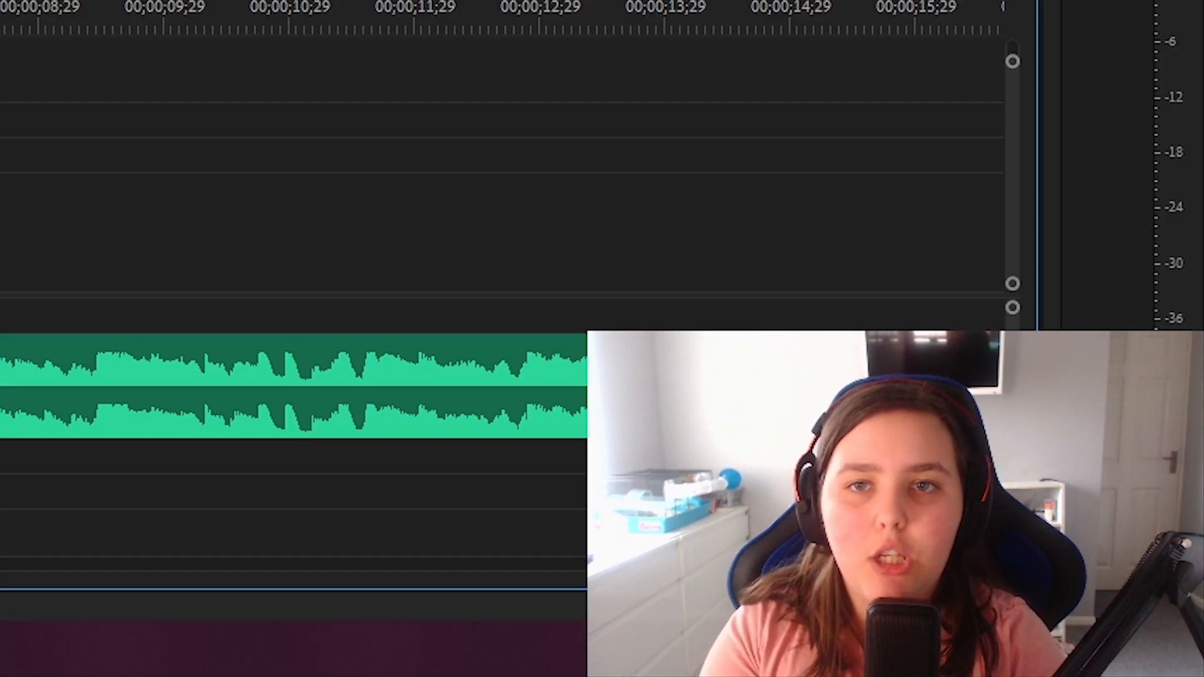